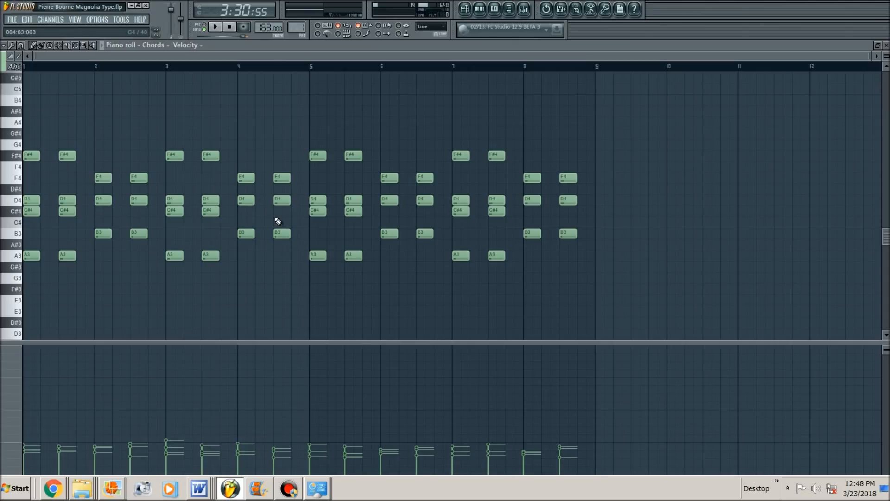
Step: Listen to the loop with the Chords notes open, and open the Chords Lower Texture notes in the piano roll during playback
{"action": "key", "text": "space"}
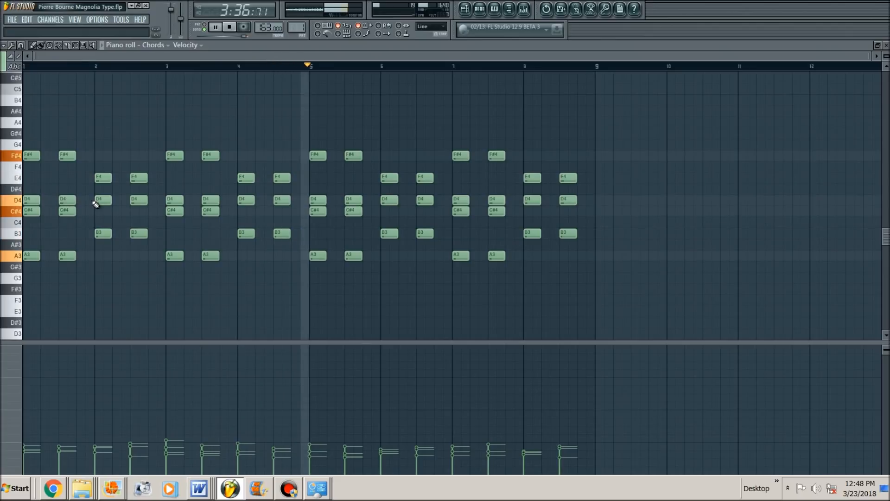
{"action": "key", "text": "Escape"}
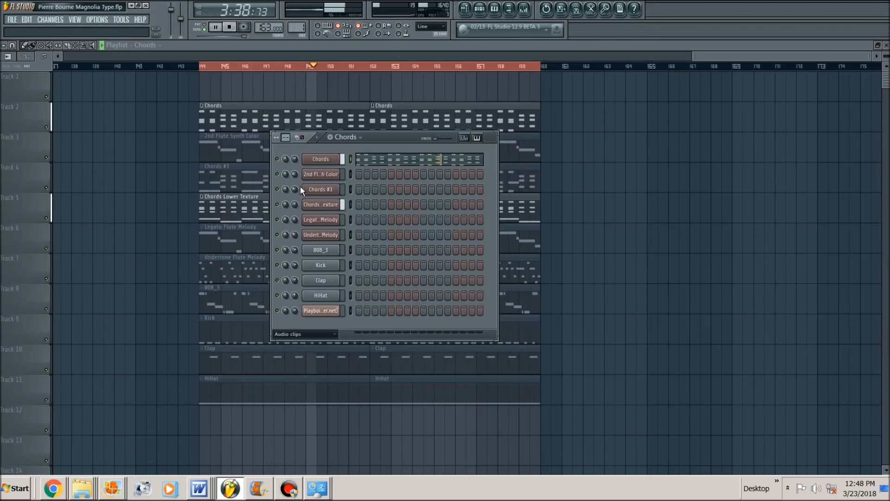
{"action": "key", "text": "Escape"}
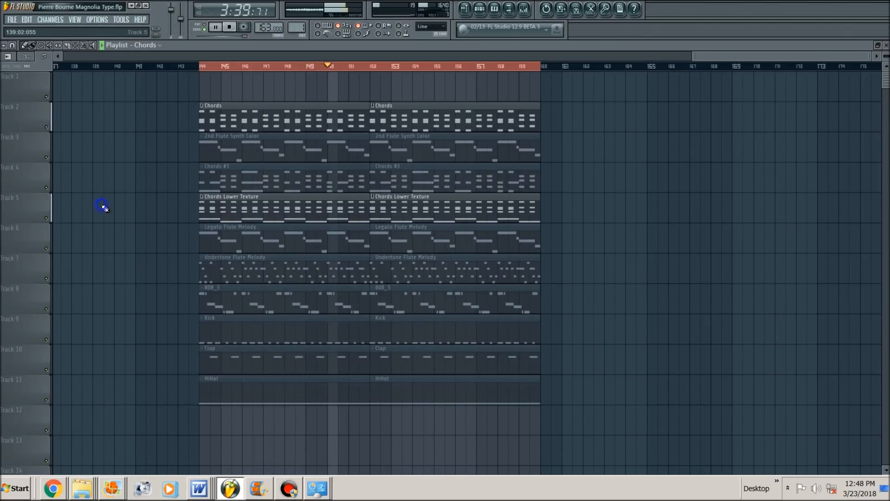
{"action": "double_click", "coordinate": [254, 207]}
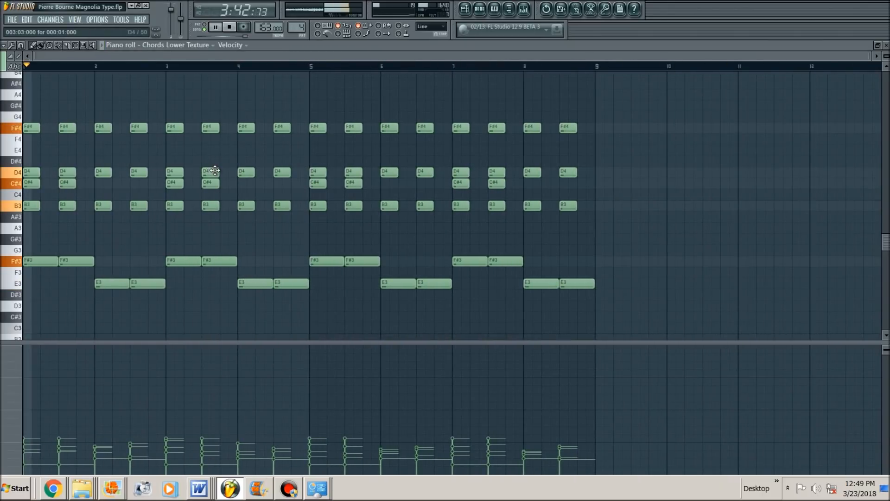
{"action": "key", "text": "space"}
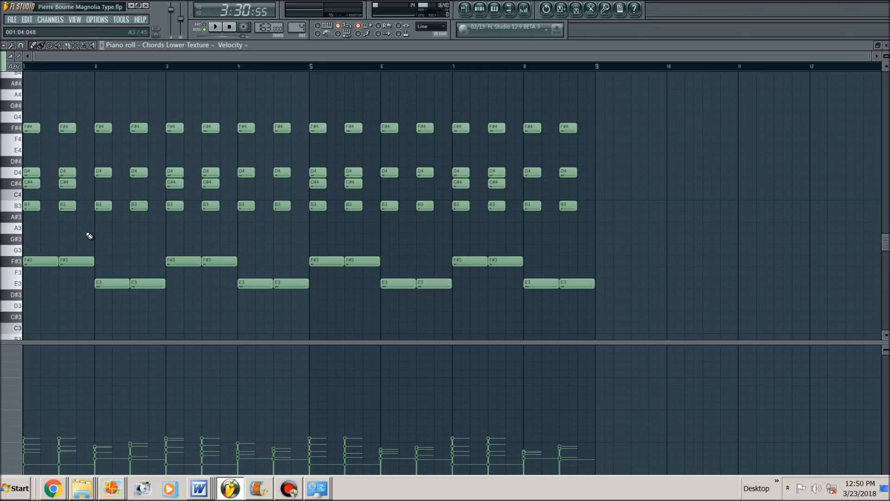
Step: Save the project and return to the playlist
{"action": "key", "text": "ctrl+s"}
{"action": "key", "text": "F5"}
{"action": "left_click", "coordinate": [157, 186]}
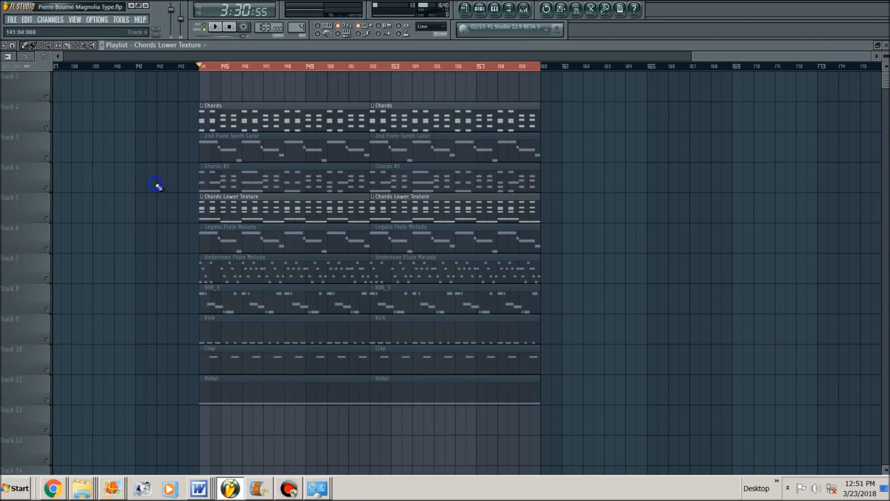
Step: Mute both Chords Lower Texture clips in the playlist and audition the loop with only the Chords clips active
{"action": "key", "text": "t"}
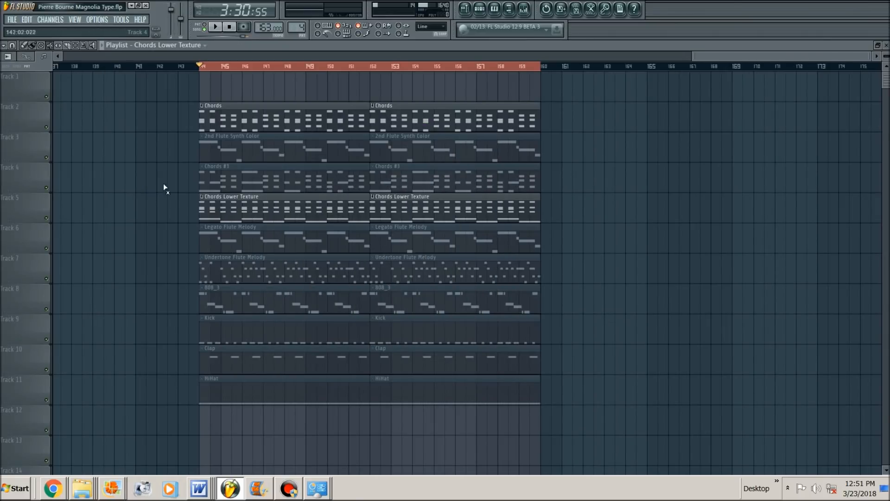
{"action": "left_click", "coordinate": [253, 208]}
{"action": "left_click", "coordinate": [411, 214]}
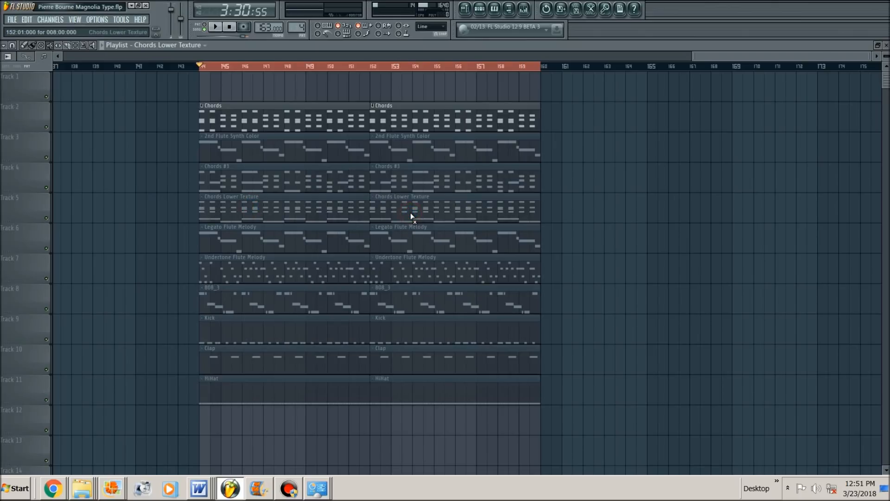
{"action": "key", "text": "space"}
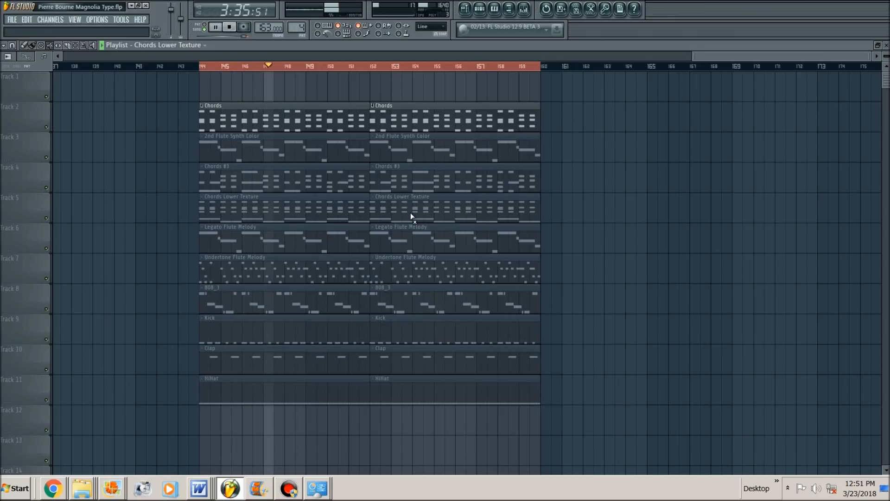
{"action": "key", "text": "space"}
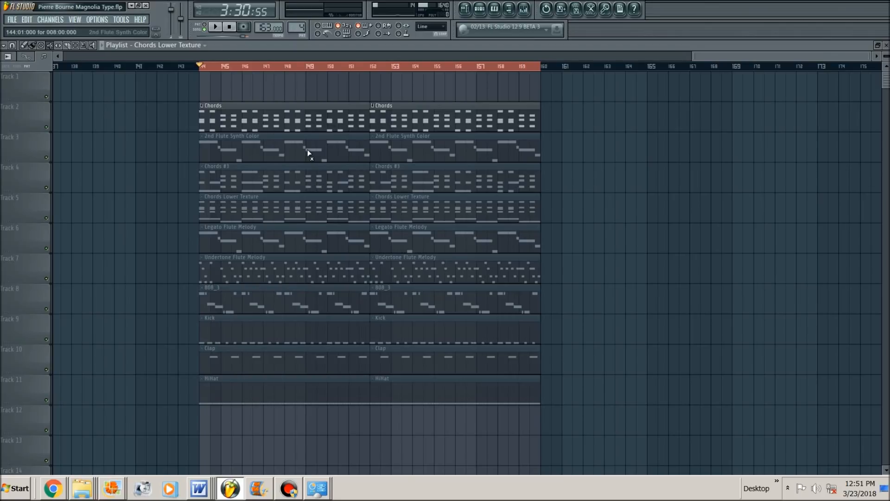
{"action": "key", "text": "space"}
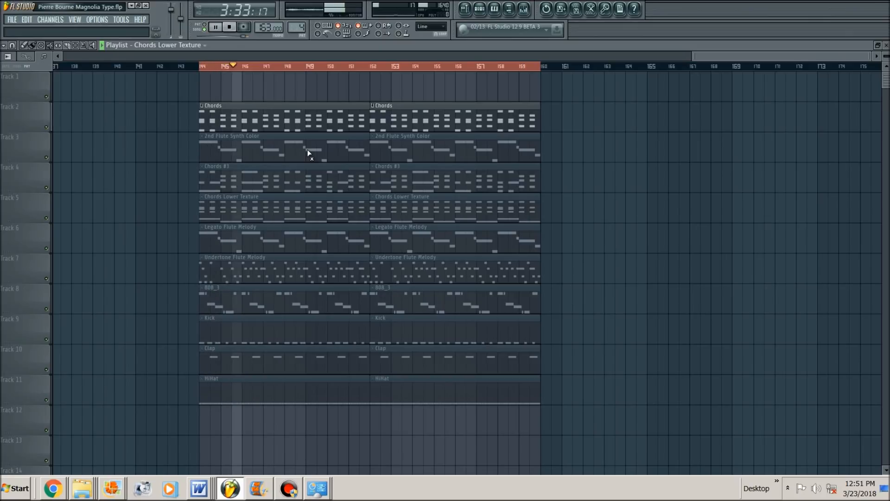
{"action": "key", "text": "space"}
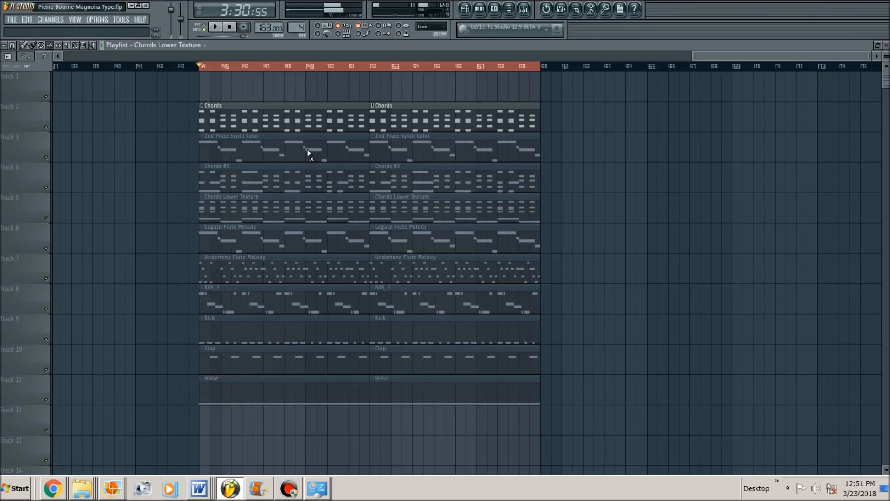
Step: Unmute both Chords Lower Texture clips and audition them layered with the Chords clips
{"action": "left_click", "coordinate": [211, 214]}
{"action": "key", "text": "space"}
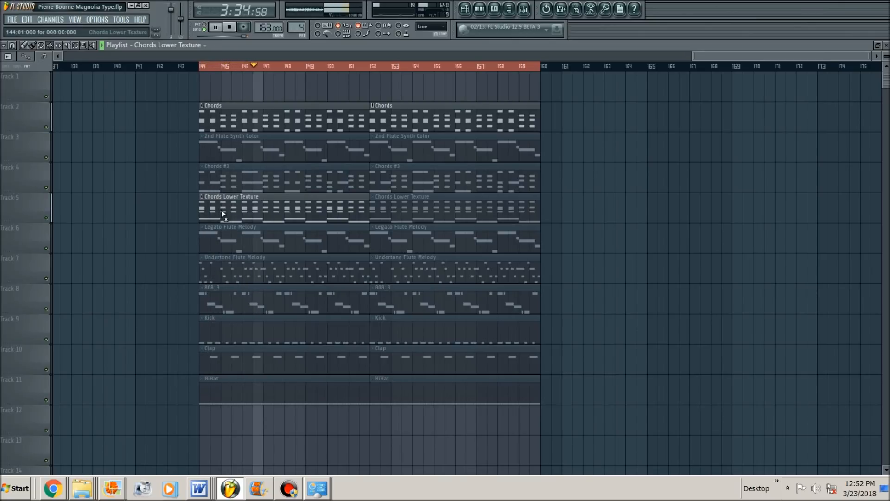
{"action": "left_click", "coordinate": [394, 211]}
{"action": "key", "text": "space"}
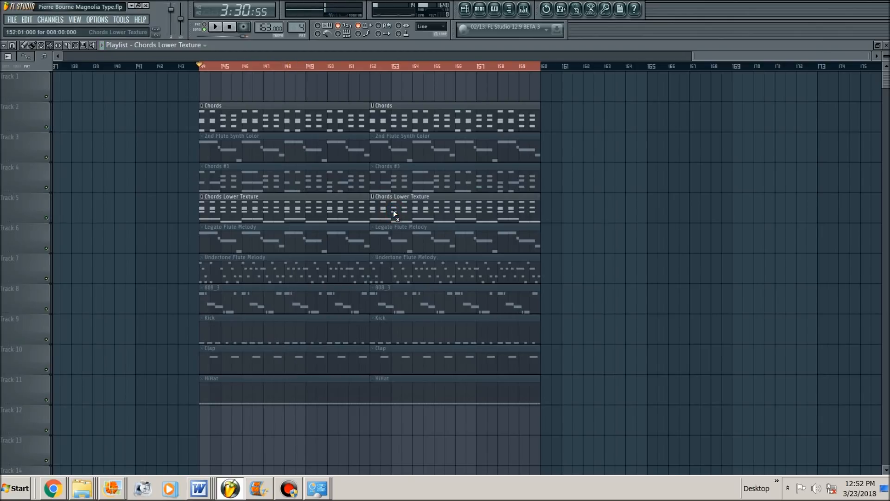
Step: Compare the notes of the Chords Lower Texture and Chords patterns in the piano roll across all eight bars
{"action": "double_click", "coordinate": [241, 200]}
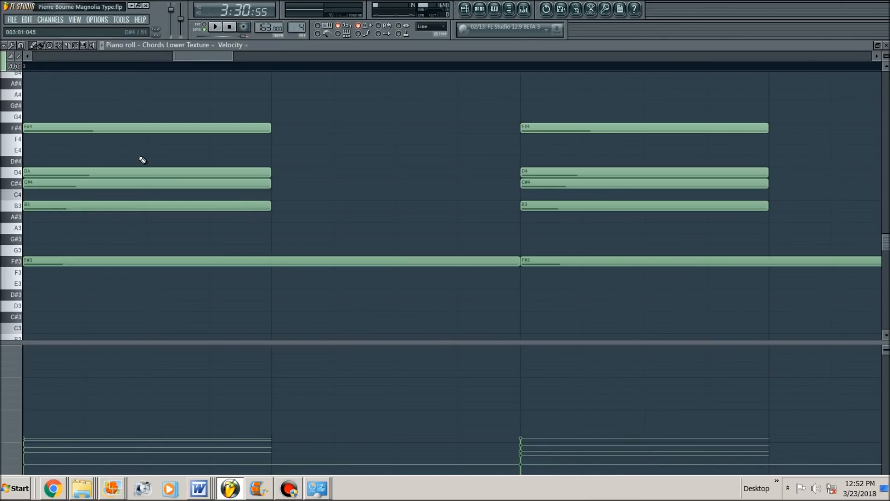
{"action": "scroll", "coordinate": [140, 158], "scroll_direction": "down", "scroll_amount": 8}
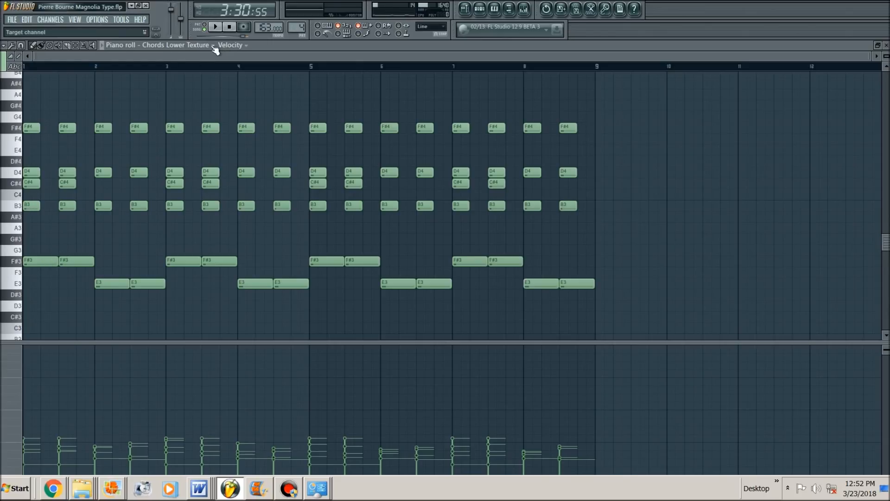
{"action": "key", "text": "Escape"}
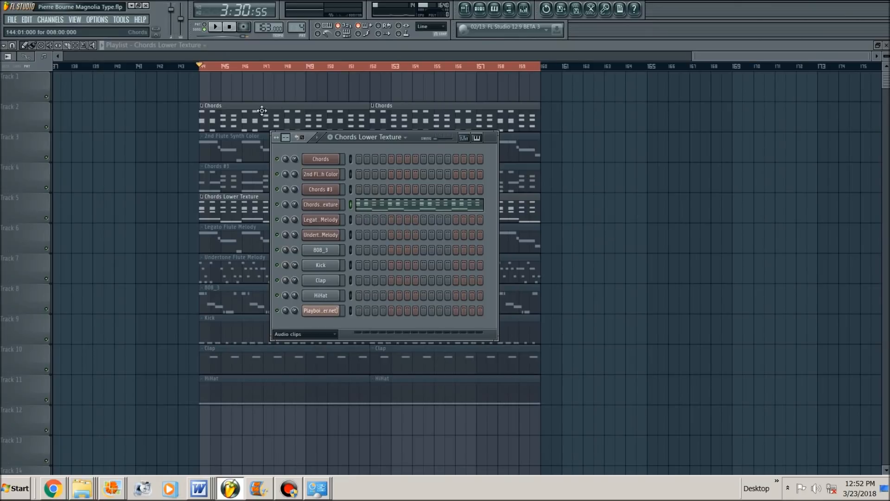
{"action": "double_click", "coordinate": [244, 127]}
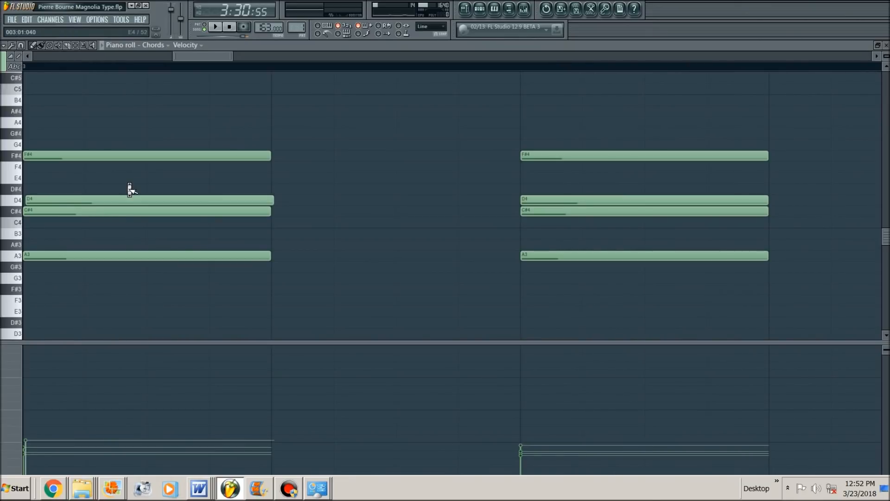
{"action": "key", "text": "ctrl+z"}
{"action": "scroll", "coordinate": [115, 166], "scroll_direction": "down", "scroll_amount": 7}
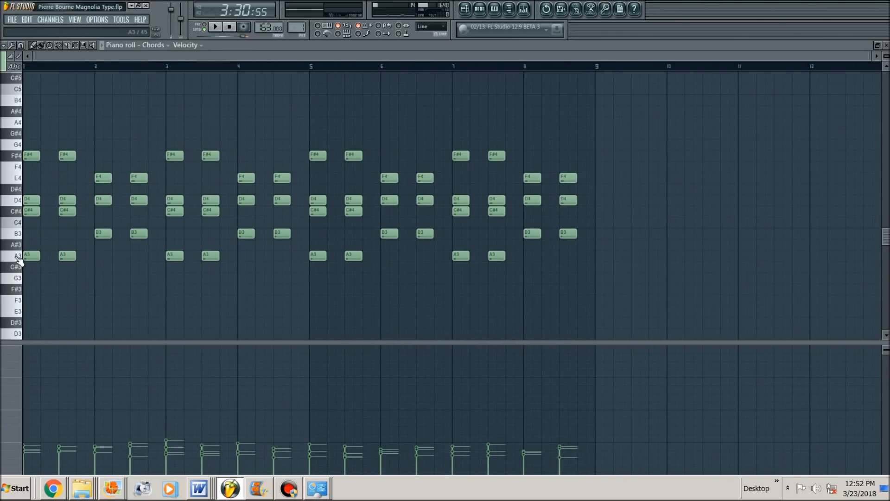
{"action": "key", "text": "F5"}
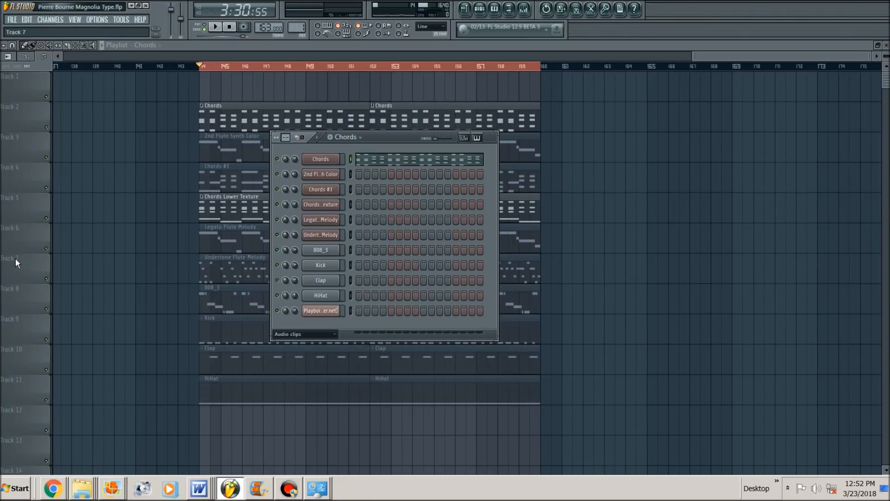
{"action": "double_click", "coordinate": [230, 204]}
{"action": "scroll", "coordinate": [155, 165], "scroll_direction": "down", "scroll_amount": 6}
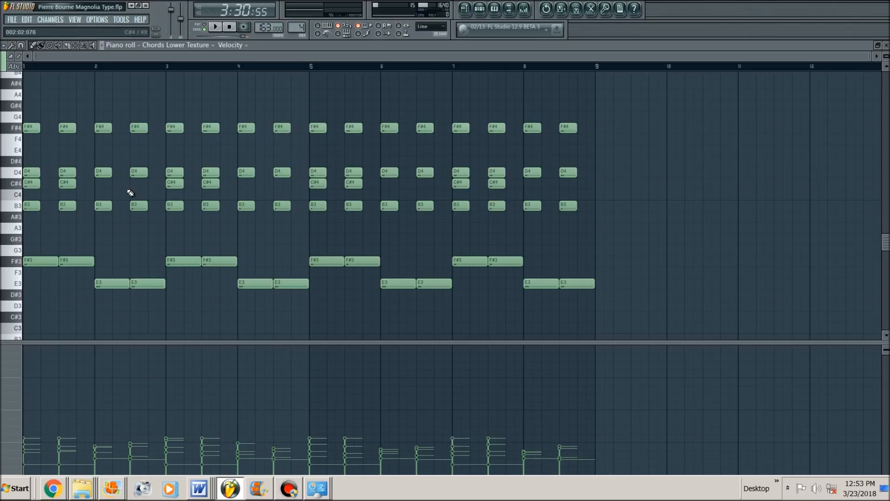
Step: Unmute both Chords #3 clips on Track 4 of the playlist and start playback of the loop
{"action": "key", "text": "F5"}
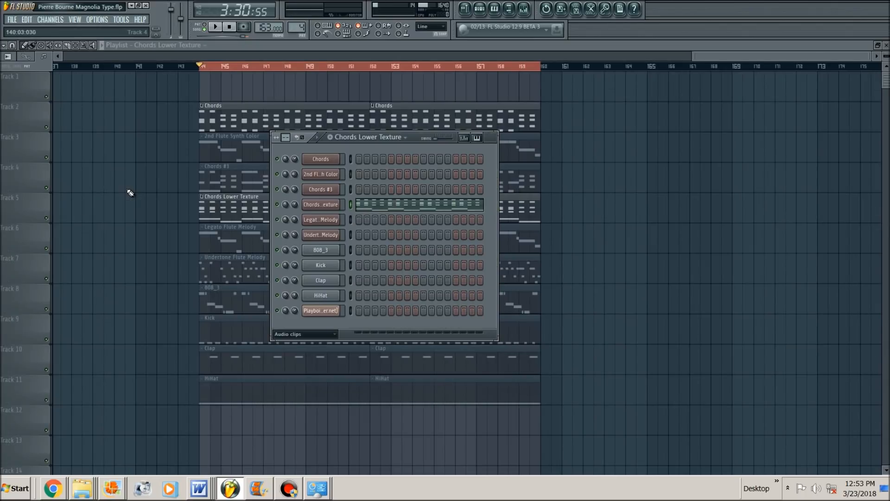
{"action": "key", "text": "F6"}
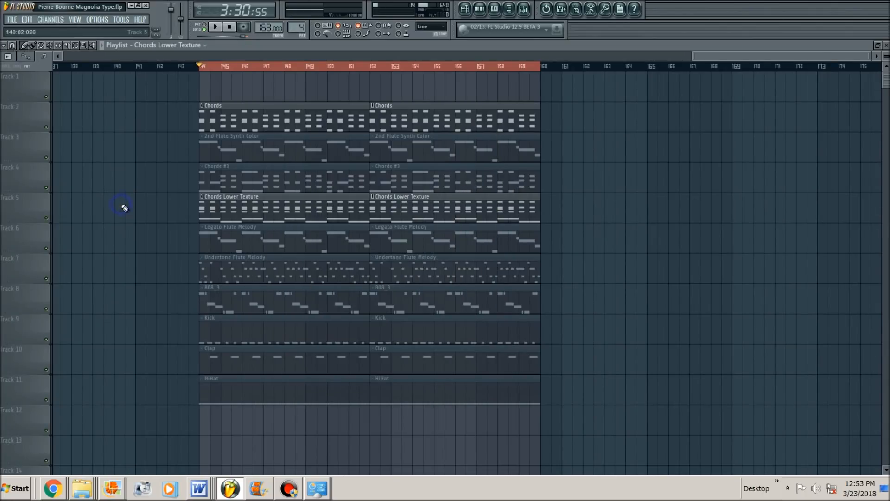
{"action": "key", "text": "t"}
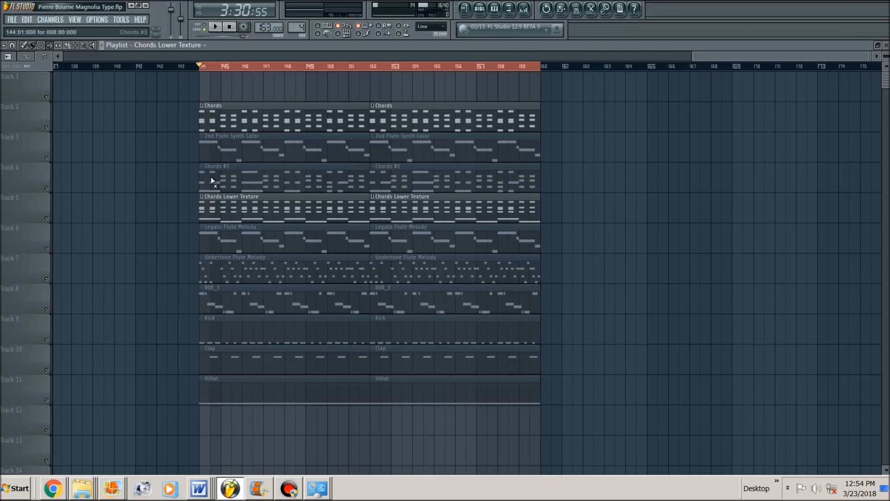
{"action": "key", "text": "p"}
{"action": "key", "text": "t"}
{"action": "left_click", "coordinate": [260, 184]}
{"action": "left_click", "coordinate": [401, 172]}
{"action": "key", "text": "space"}
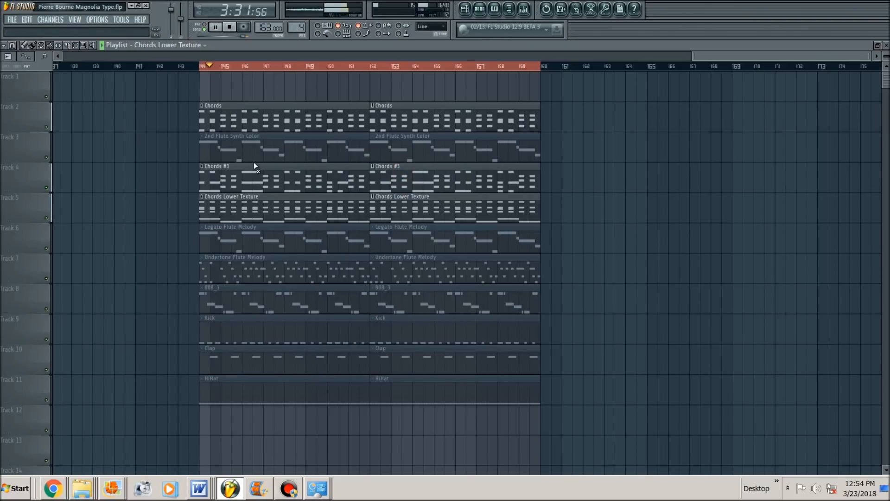
Step: Examine the full Chords #3 note pattern in the piano roll, stop playback and return to the playlist
{"action": "double_click", "coordinate": [248, 178]}
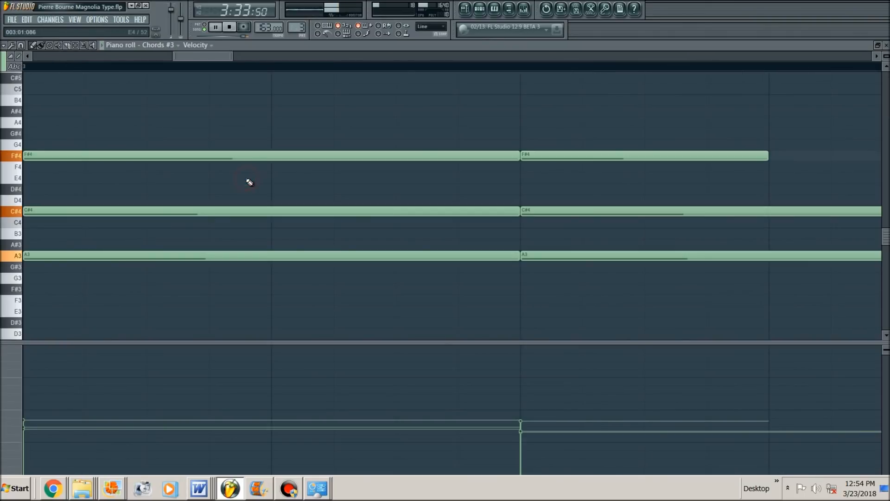
{"action": "scroll", "coordinate": [205, 187], "scroll_direction": "down", "scroll_amount": 5}
{"action": "key", "text": "space"}
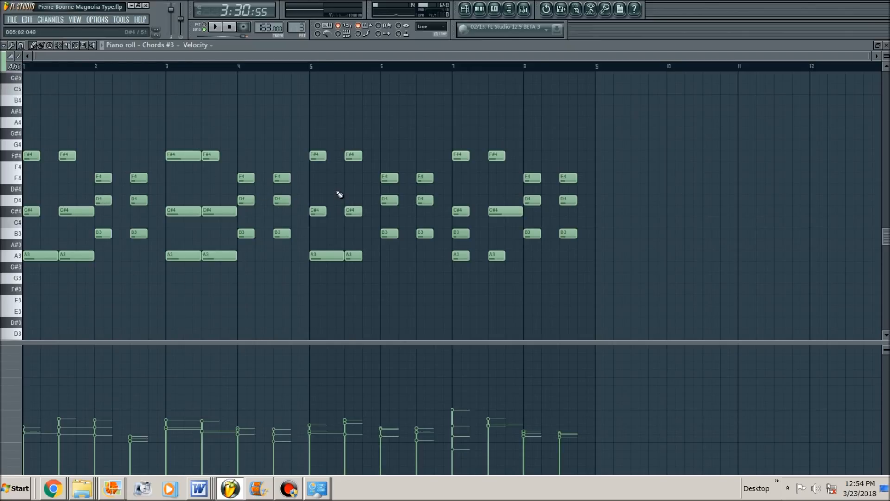
{"action": "key", "text": "Escape"}
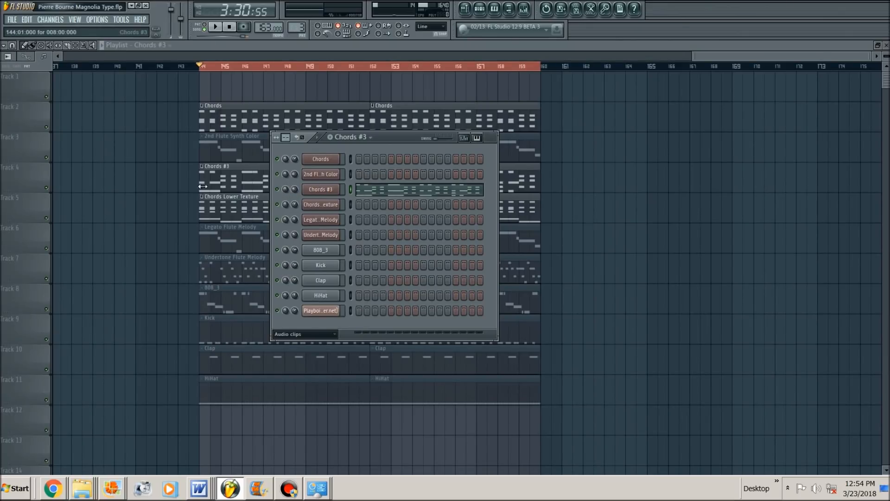
{"action": "key", "text": "F6"}
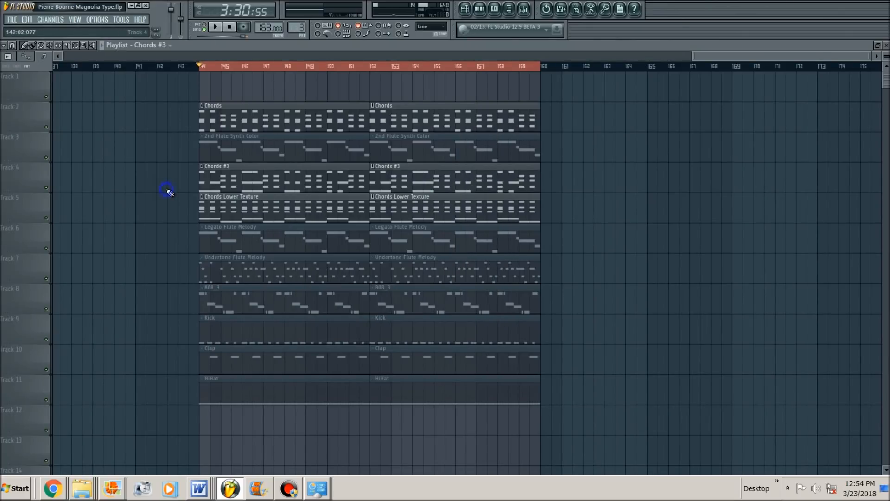
Step: Audition Chords #3 by soloing Track 4 during playback, bringing Track 2 and Track 5 back in one at a time
{"action": "right_click", "coordinate": [46, 188]}
{"action": "key", "text": "space"}
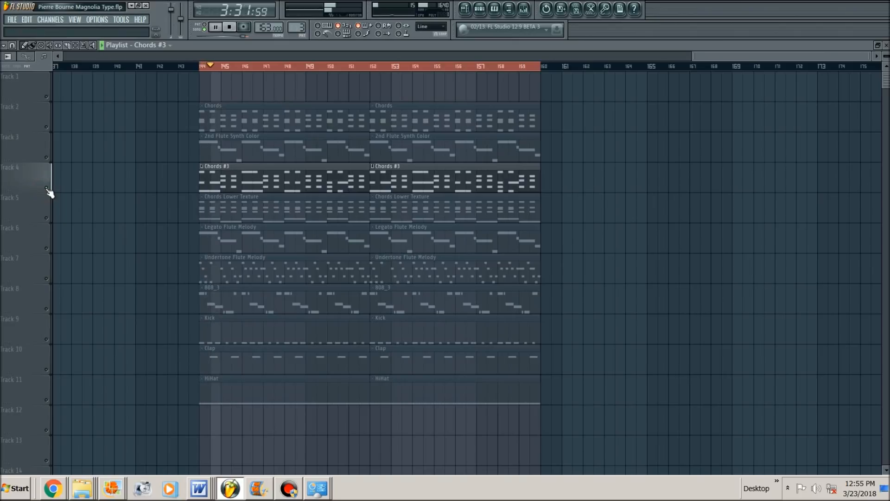
{"action": "left_click", "coordinate": [47, 127]}
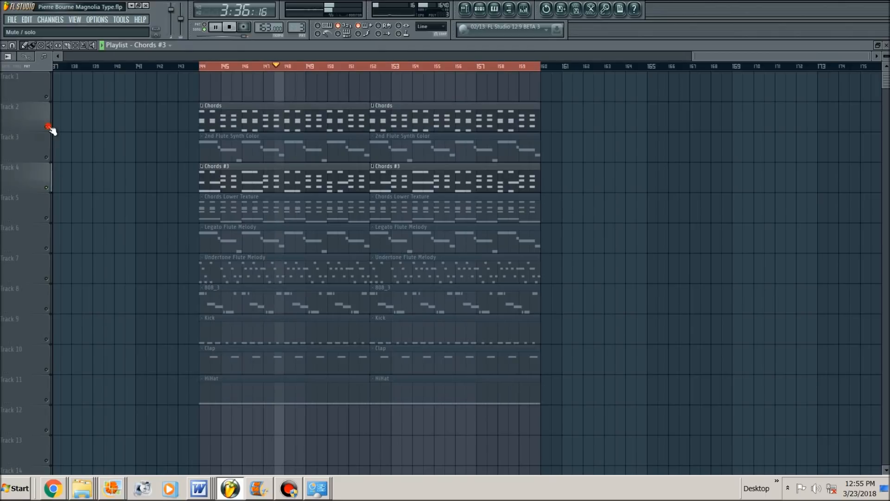
{"action": "left_click", "coordinate": [47, 218]}
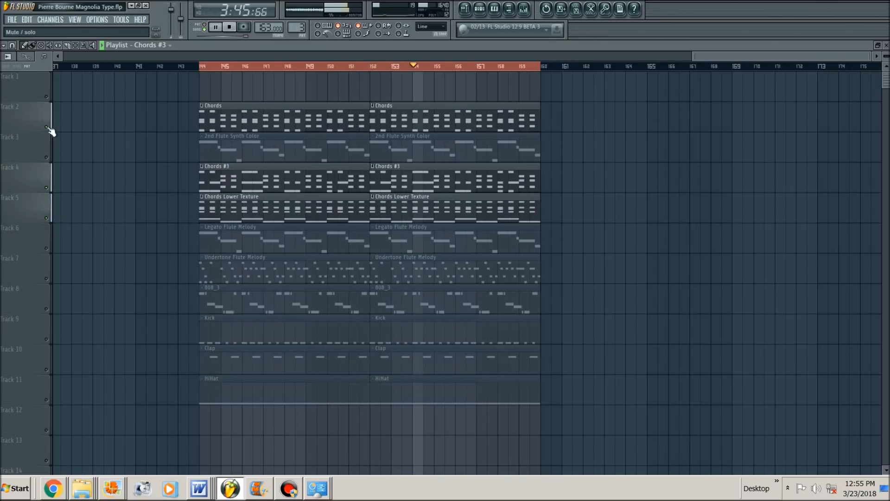
{"action": "key", "text": "space"}
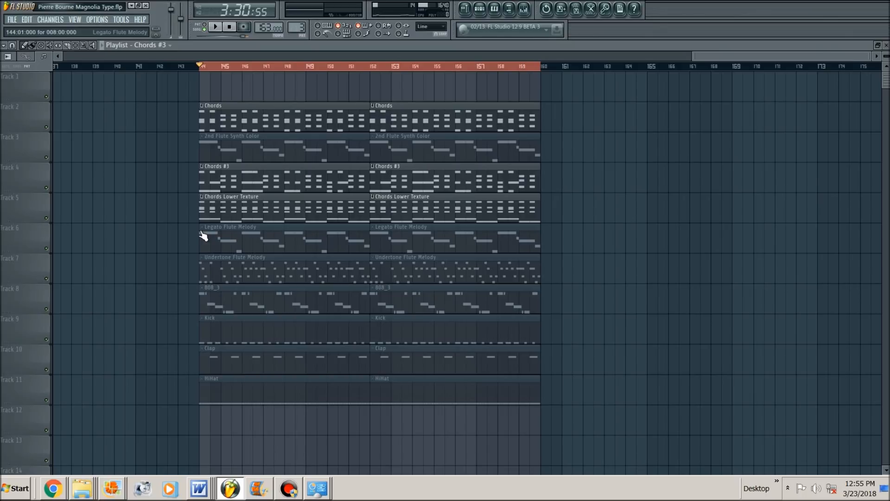
Step: Unmute both Clap clips on Track 10 of the playlist and start playback of the loop
{"action": "key", "text": "t"}
{"action": "left_click", "coordinate": [249, 347]}
{"action": "left_click", "coordinate": [400, 354]}
{"action": "key", "text": "space"}
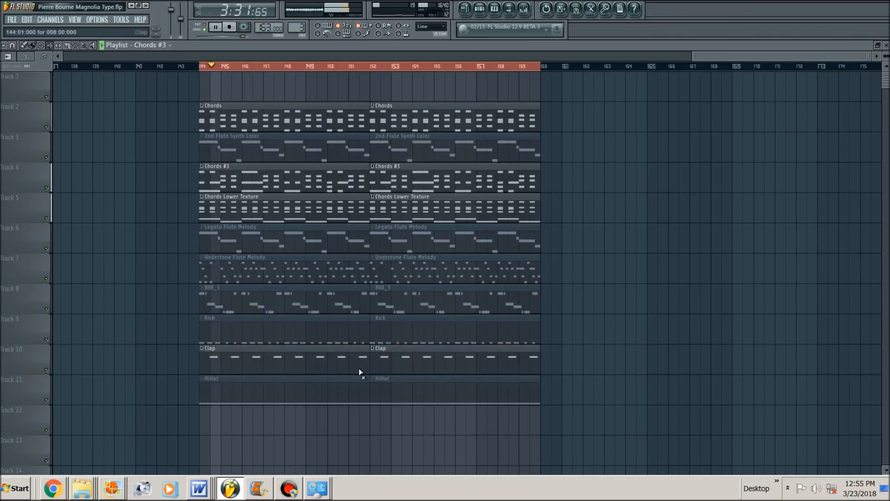
Step: Bring in both HiHat clips on Track 11 and both 808_3 clips on Track 8 while the loop plays
{"action": "left_click", "coordinate": [272, 391]}
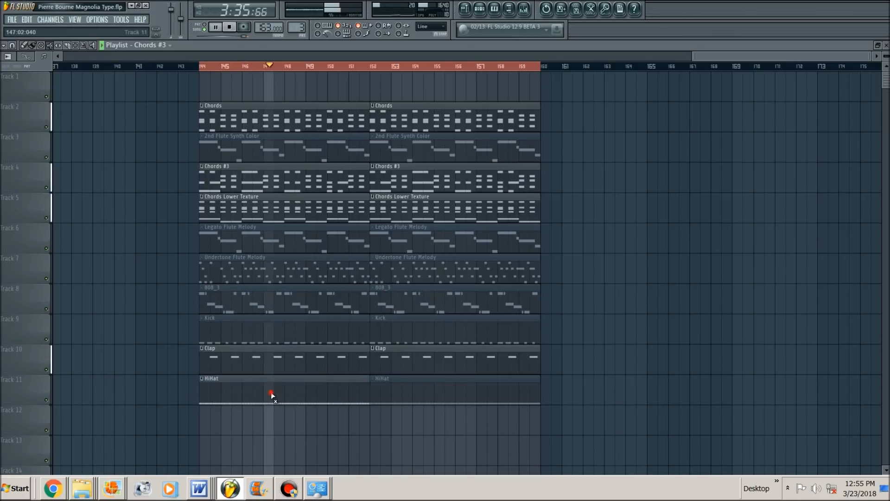
{"action": "left_click", "coordinate": [393, 391]}
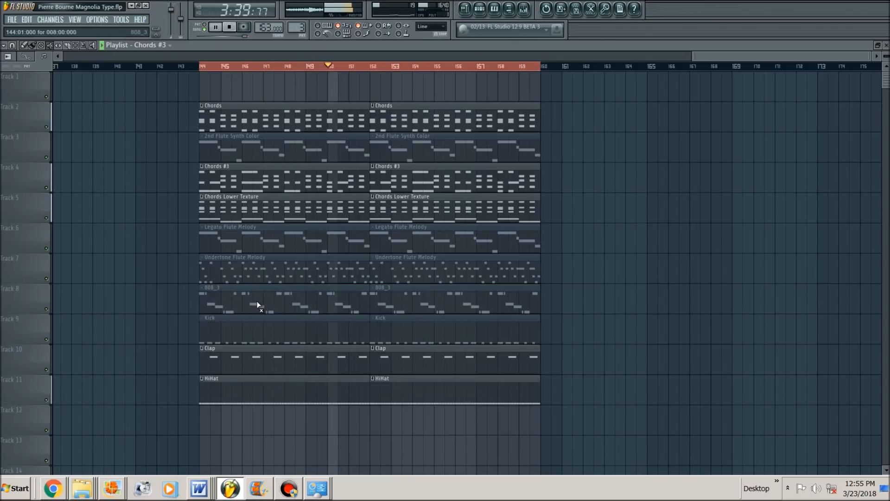
{"action": "left_click", "coordinate": [384, 303]}
{"action": "left_click", "coordinate": [327, 305]}
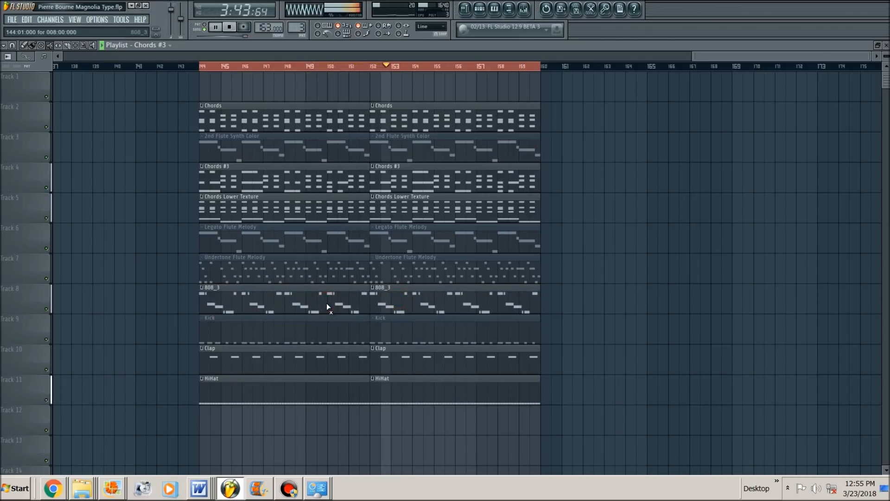
Step: Examine the full 808_3 note pattern in the piano roll, playing the loop from its start to follow the notes
{"action": "double_click", "coordinate": [399, 307]}
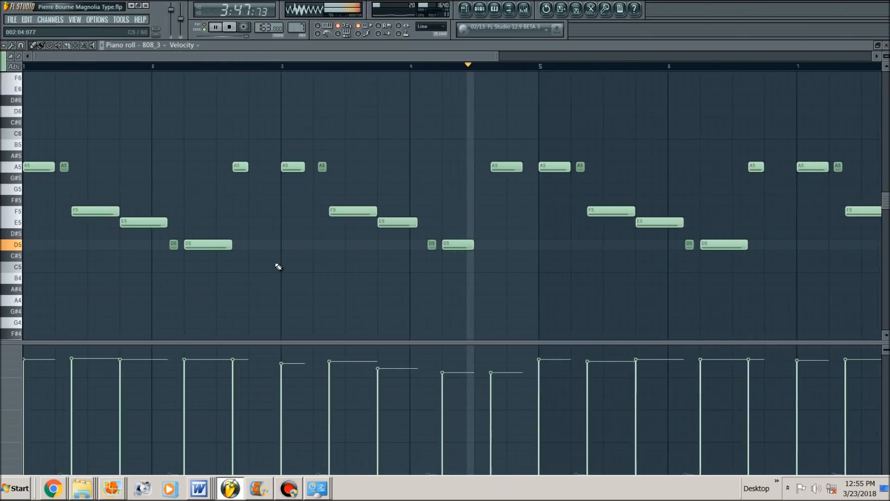
{"action": "scroll", "coordinate": [278, 266], "scroll_direction": "down", "scroll_amount": 3}
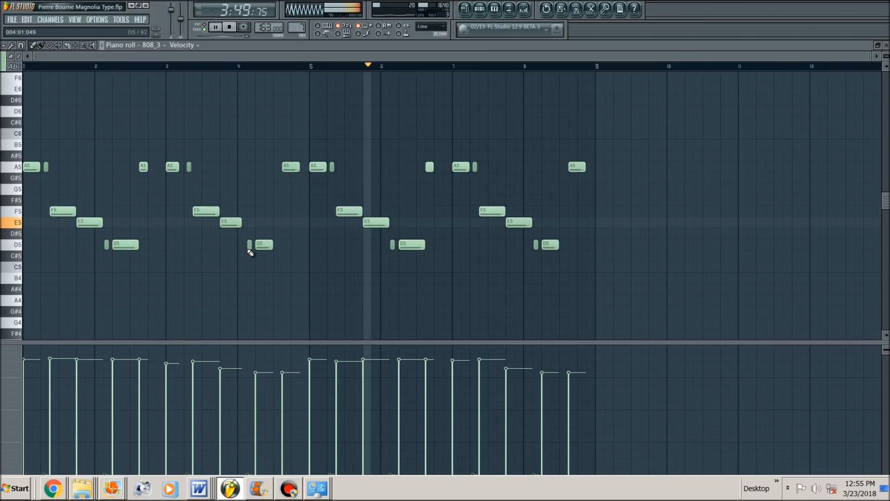
{"action": "key", "text": "space"}
{"action": "left_click", "coordinate": [230, 27]}
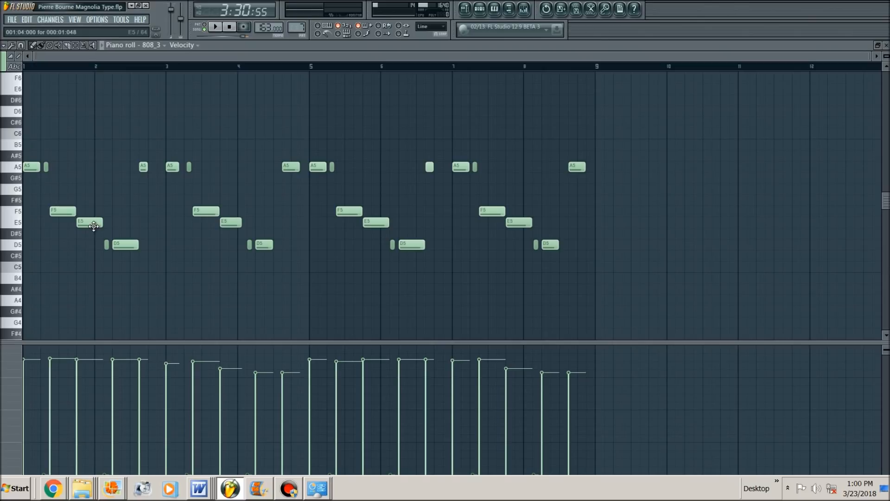
{"action": "key", "text": "space"}
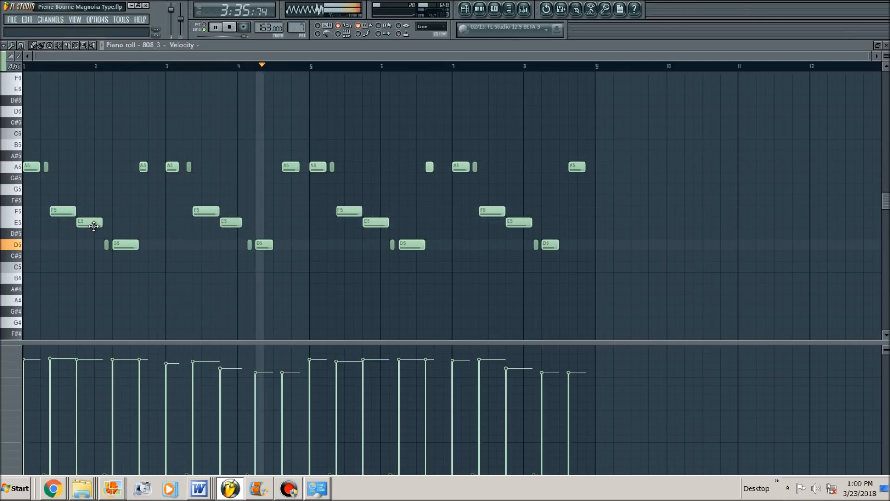
{"action": "key", "text": "space"}
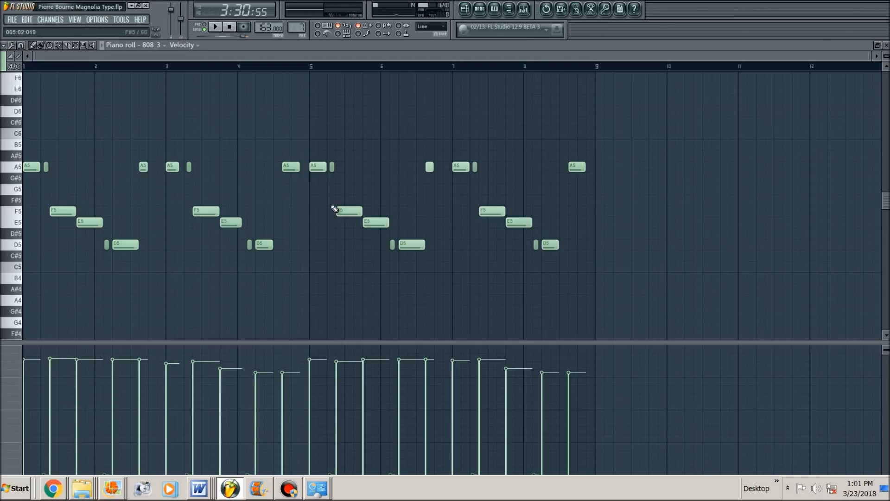
Step: Replay the loop with the 808 layer, return to the playlist with the channel rack hidden, and stop playback
{"action": "key", "text": "space"}
{"action": "key", "text": "F5"}
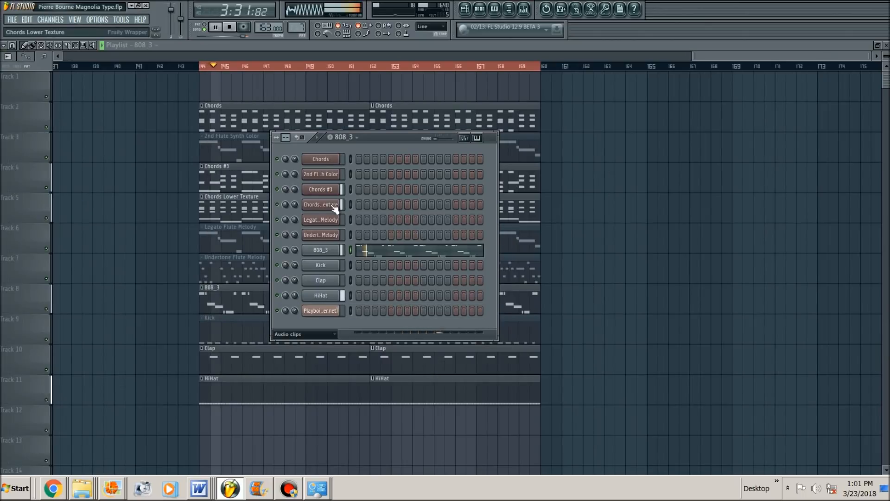
{"action": "key", "text": "F6"}
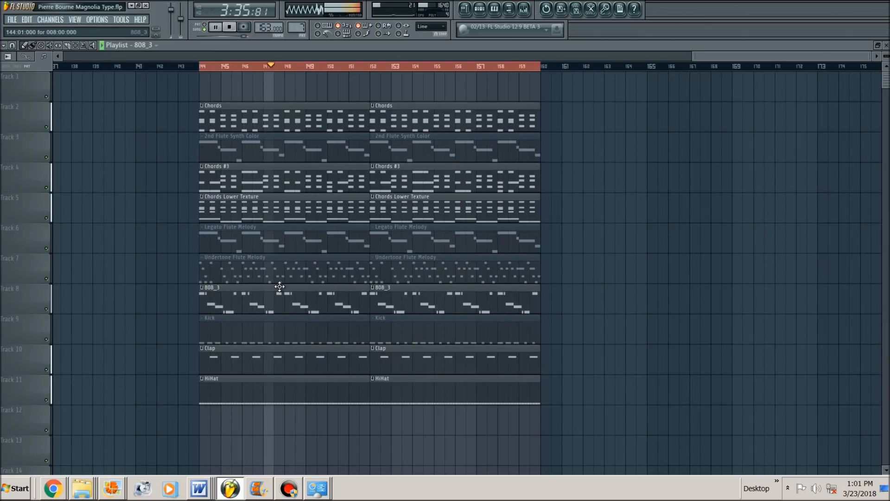
{"action": "key", "text": "space"}
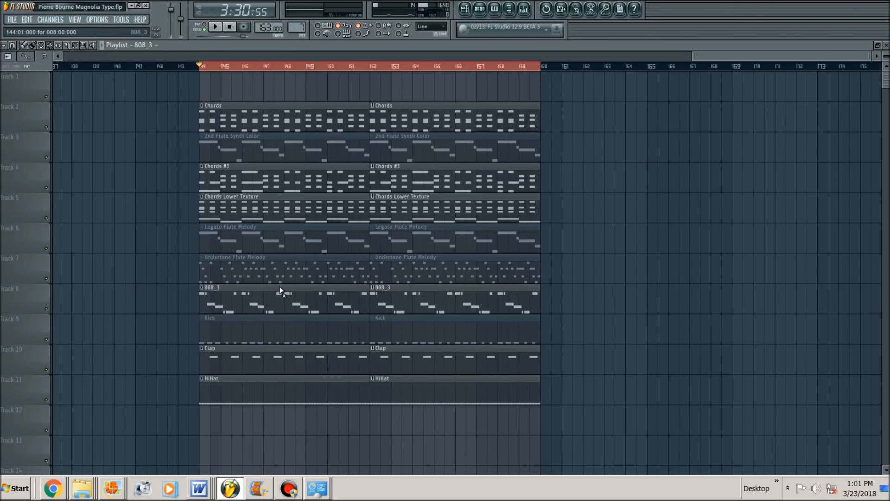
Step: Unmute both Kick clips on Track 9 and switch back to the Draw tool
{"action": "left_click", "coordinate": [254, 331]}
{"action": "left_click", "coordinate": [380, 325]}
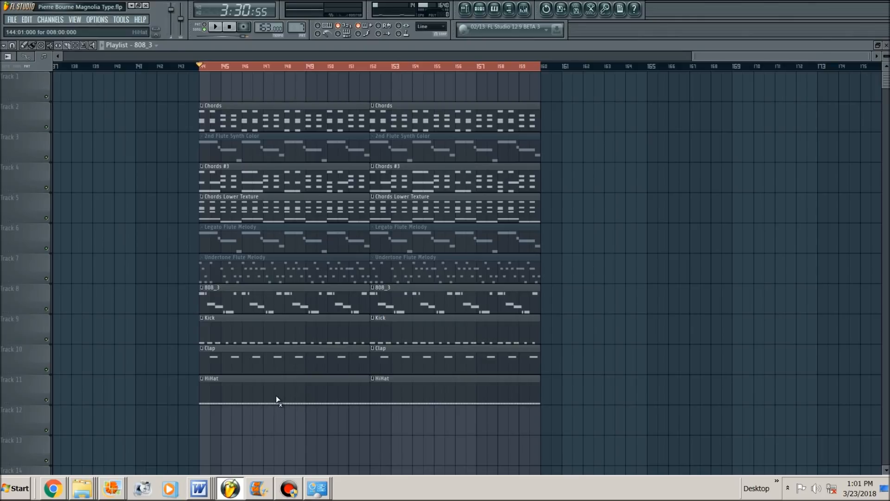
{"action": "key", "text": "p"}
{"action": "key", "text": "t"}
{"action": "key", "text": "p"}
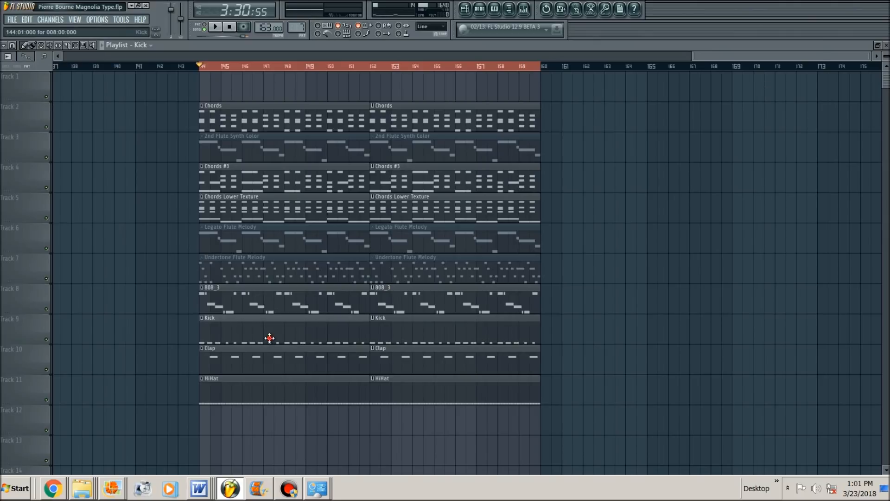
Step: Examine the full Kick pattern in the piano roll during playback, then stop and return to the playlist
{"action": "double_click", "coordinate": [268, 338]}
{"action": "scroll", "coordinate": [259, 222], "scroll_direction": "down", "scroll_amount": 6}
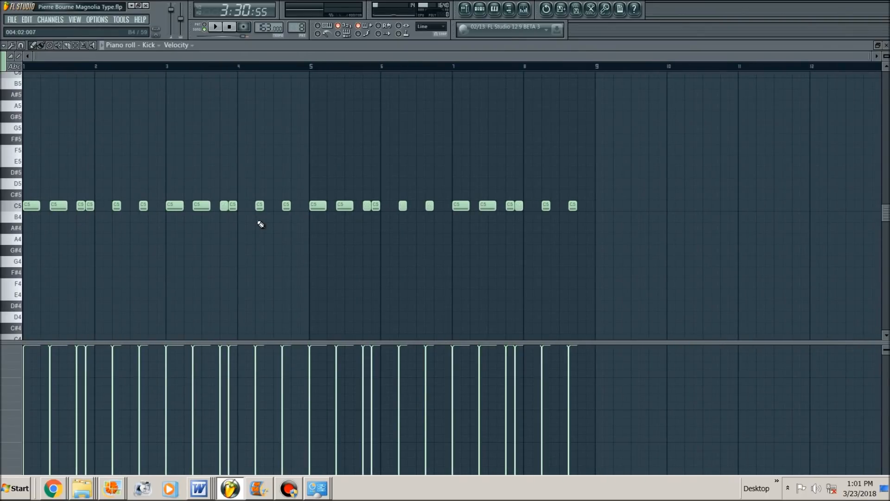
{"action": "key", "text": "space"}
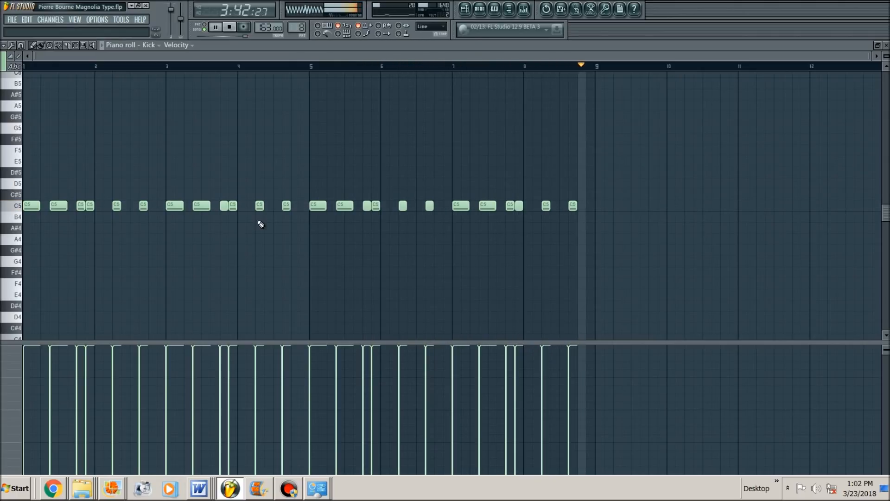
{"action": "key", "text": "space"}
{"action": "key", "text": "Escape"}
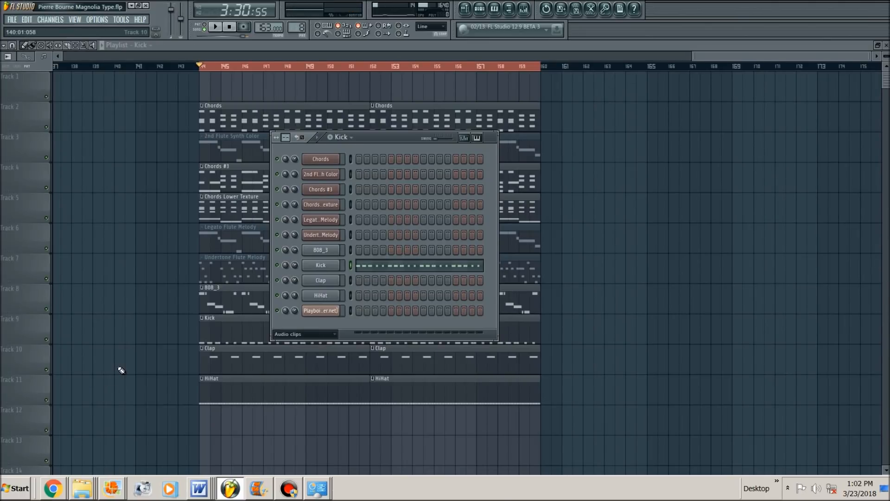
{"action": "key", "text": "Escape"}
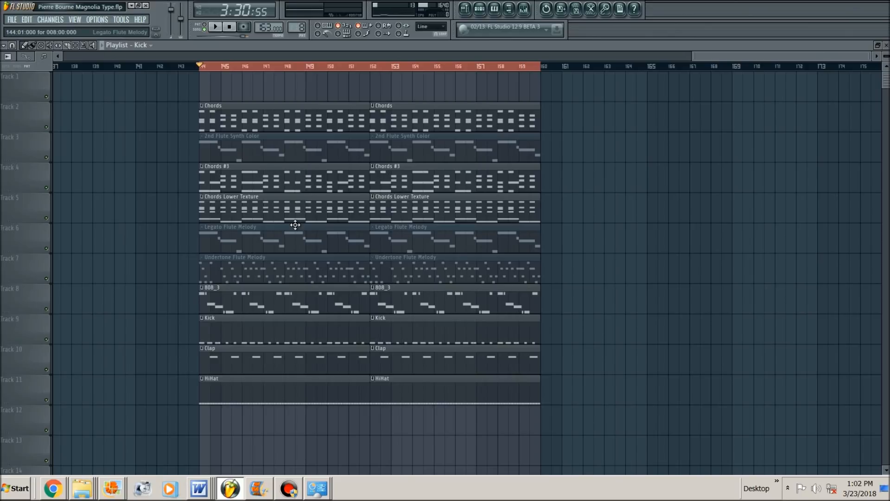
Step: Unmute both Undertone Flute Melody clips on Track 7 and start playback of the loop
{"action": "key", "text": "t"}
{"action": "left_click", "coordinate": [279, 266]}
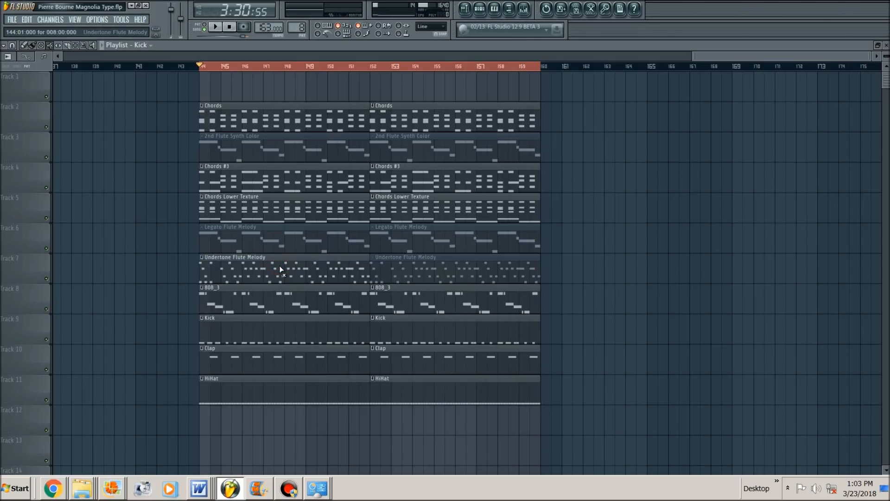
{"action": "left_click", "coordinate": [404, 273]}
{"action": "left_click", "coordinate": [404, 274]}
{"action": "left_click", "coordinate": [388, 274]}
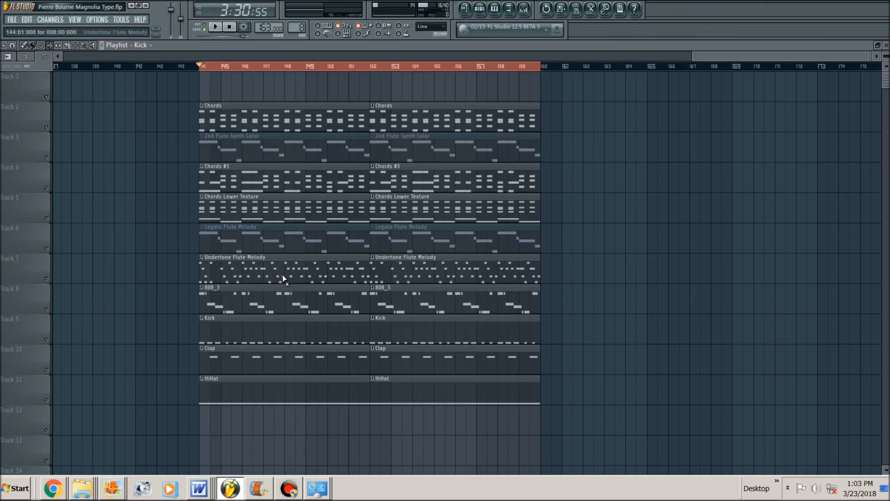
{"action": "key", "text": "space"}
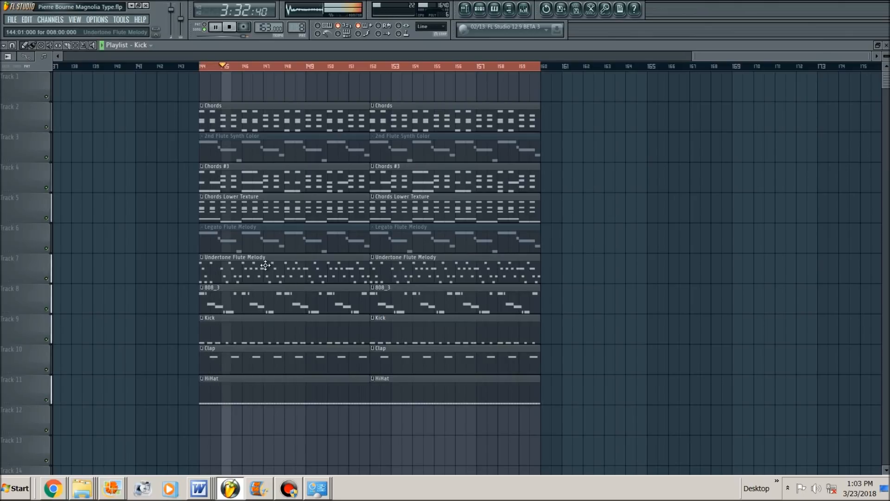
Step: Study the Undertone Flute Melody notes in the piano roll while the loop plays, stopping and restarting playback once
{"action": "double_click", "coordinate": [266, 265]}
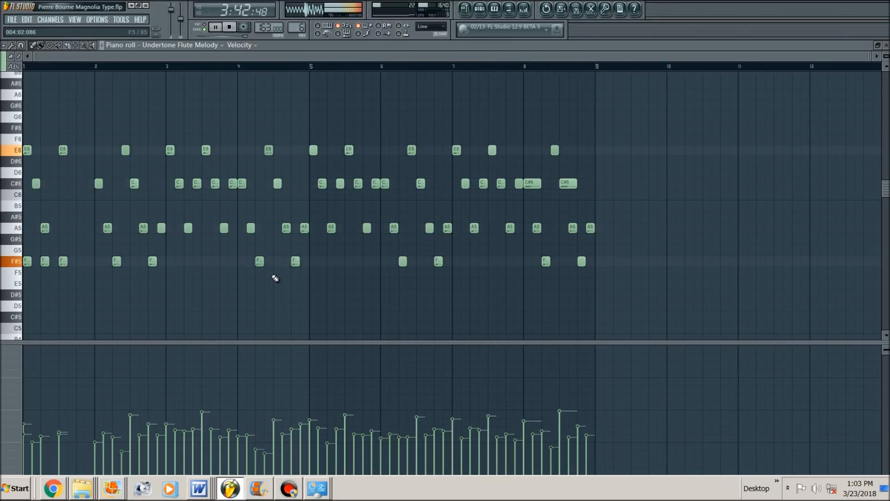
{"action": "key", "text": "space"}
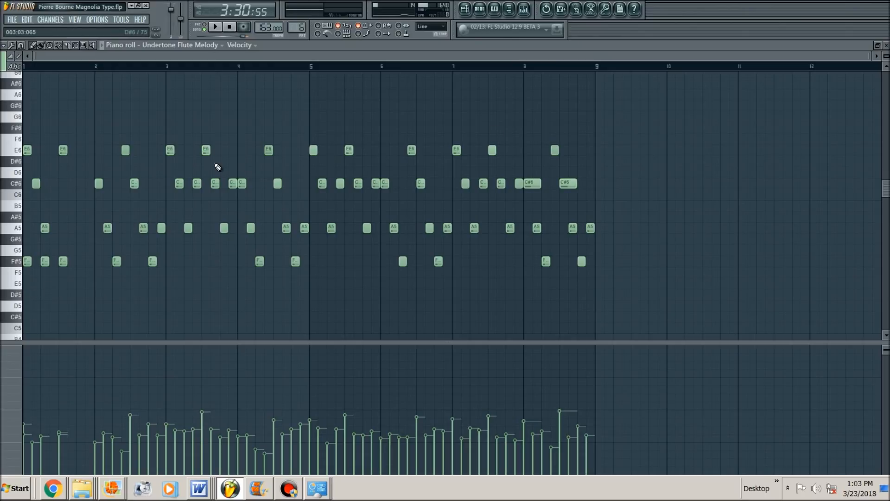
{"action": "key", "text": "space"}
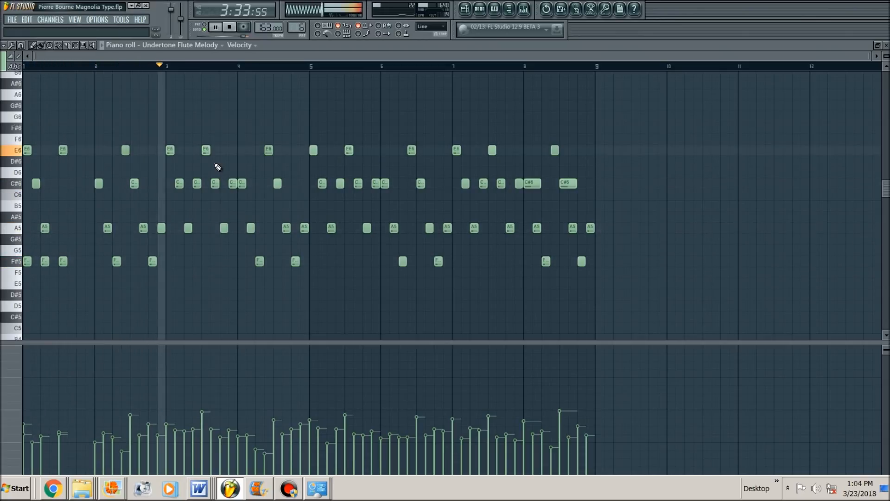
Step: Audition the Undertone Flute Melody by soloing its channel in the channel rack, then restore the other channels
{"action": "key", "text": "F7"}
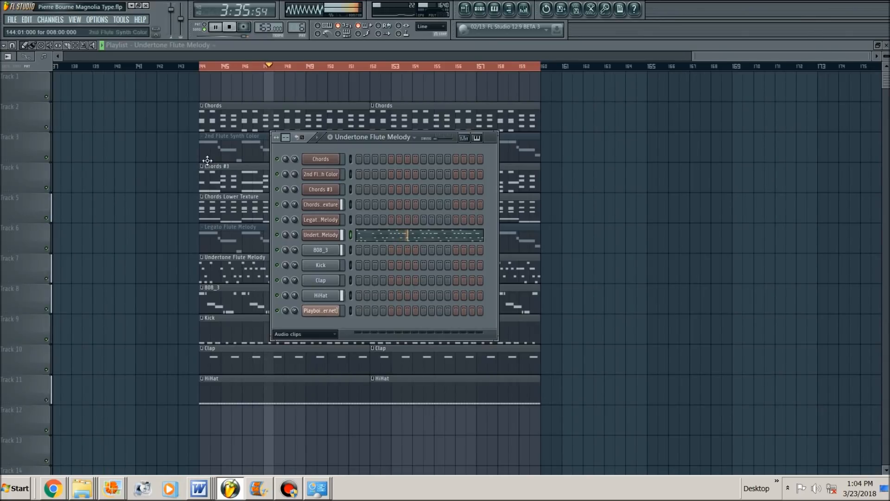
{"action": "right_click", "coordinate": [277, 234]}
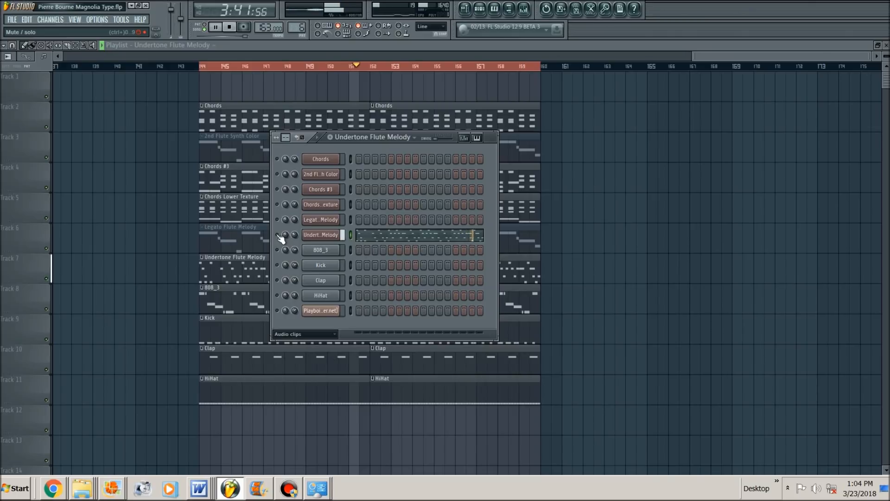
{"action": "right_click", "coordinate": [145, 190]}
Step: Stop playback and examine the Undertone Flute Melody notes in the piano roll up close from bar 1, then return to the playlist
{"action": "double_click", "coordinate": [273, 272]}
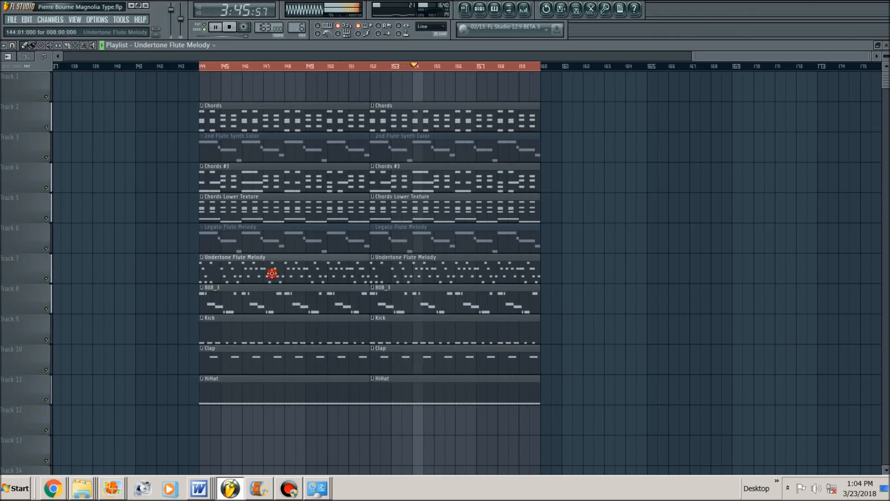
{"action": "key", "text": "space"}
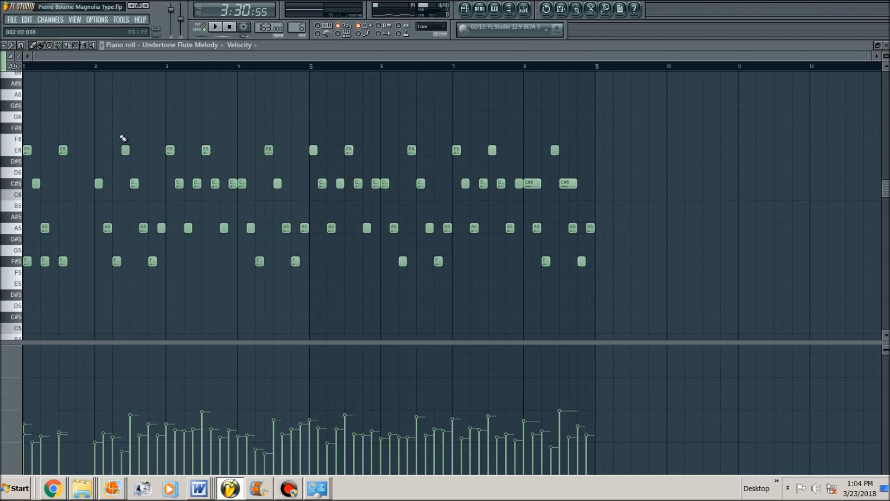
{"action": "scroll", "coordinate": [124, 138], "scroll_direction": "up", "scroll_amount": 3}
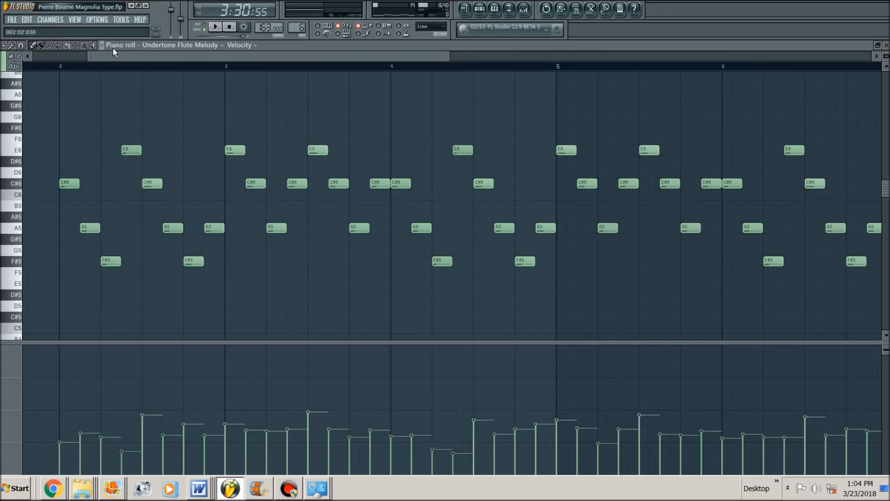
{"action": "left_click_drag", "start_coordinate": [107, 55], "coordinate": [27, 54]}
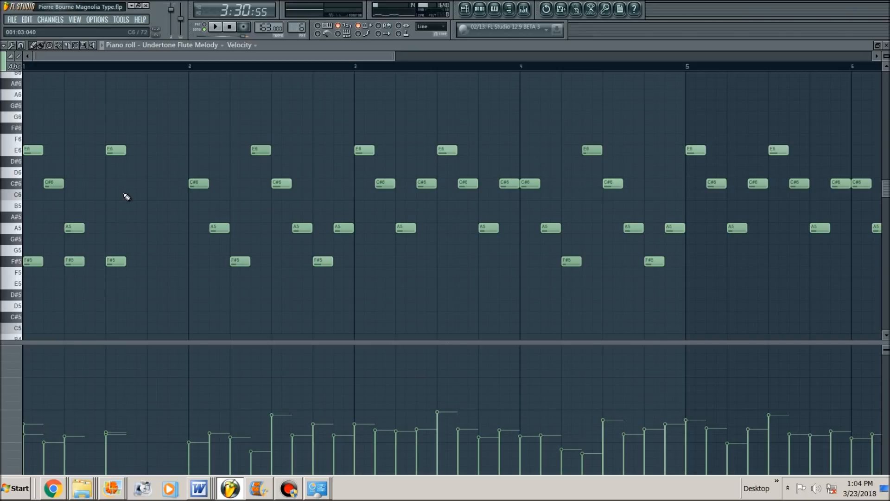
{"action": "scroll", "coordinate": [99, 195], "scroll_direction": "down", "scroll_amount": 2}
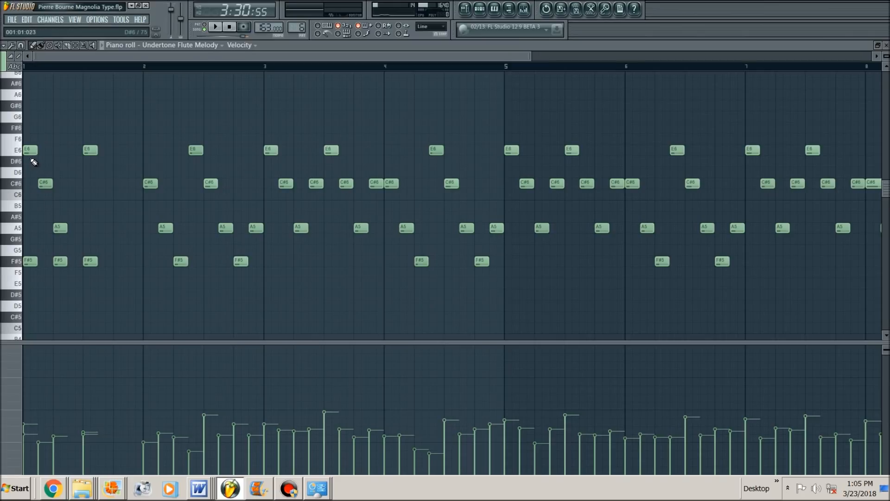
{"action": "key", "text": "F5"}
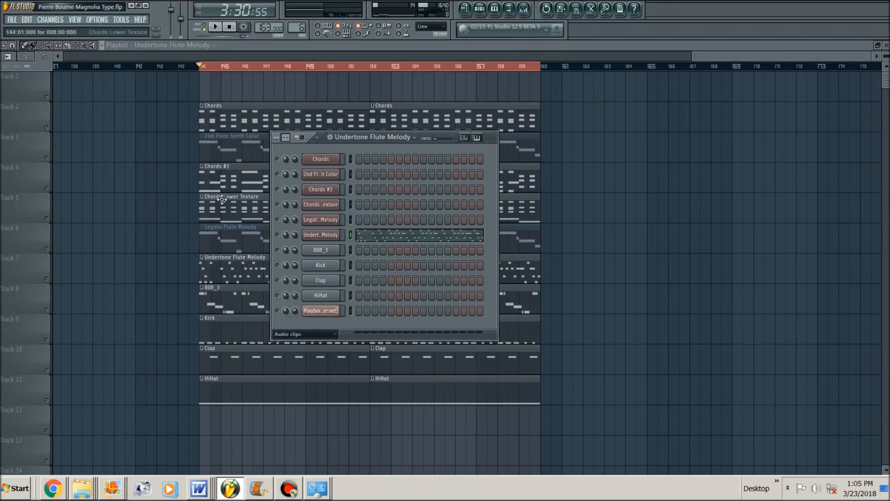
{"action": "key", "text": "F6"}
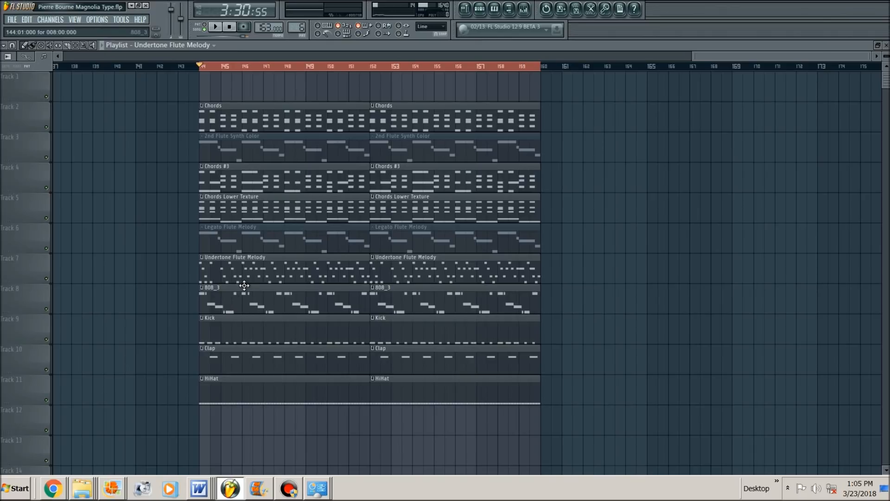
Step: Examine the note makeup of the Chords pattern across all eight bars in the piano roll, then close it
{"action": "double_click", "coordinate": [239, 122]}
{"action": "scroll", "coordinate": [182, 131], "scroll_direction": "down", "scroll_amount": 8}
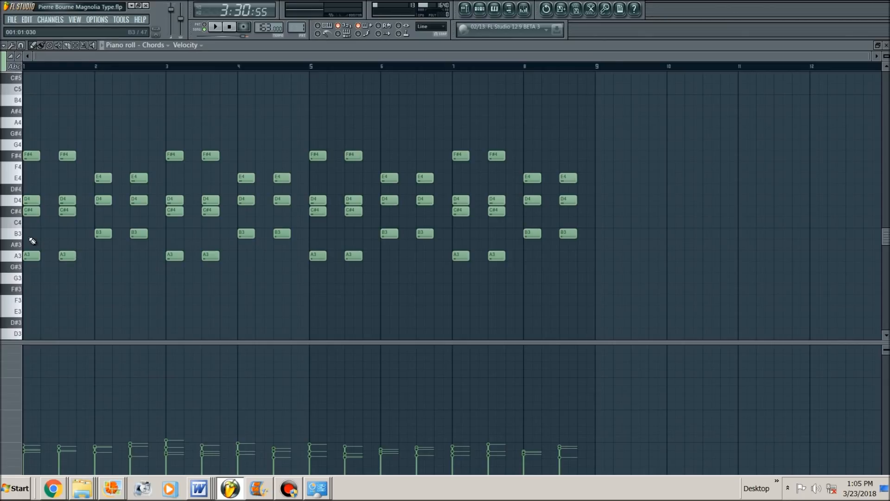
{"action": "key", "text": "Escape"}
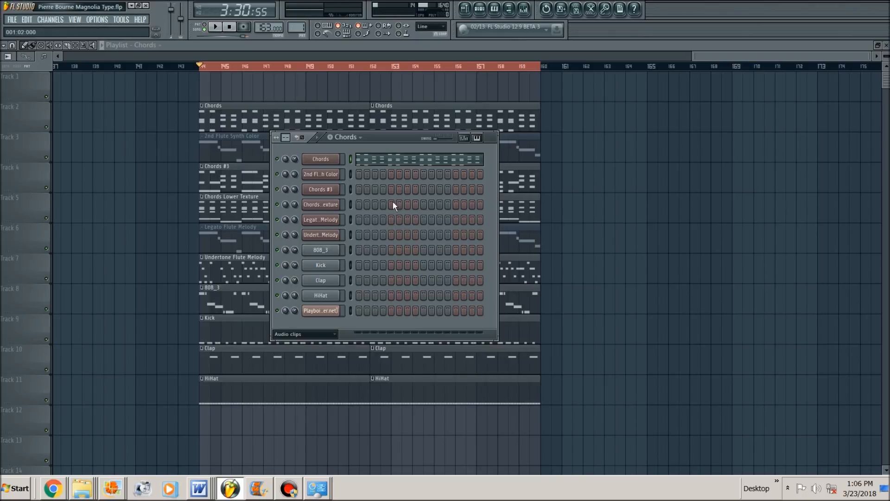
Step: Review the Chords notes from bar 1 to bar 8 in the piano roll once more, then return to the bare playlist
{"action": "double_click", "coordinate": [255, 123]}
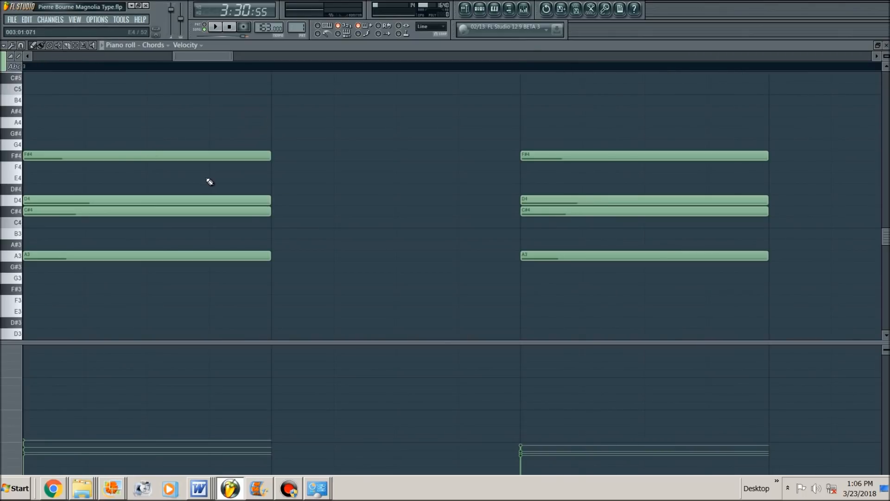
{"action": "scroll", "coordinate": [207, 195], "scroll_direction": "down", "scroll_amount": 5}
{"action": "left_click_drag", "start_coordinate": [97, 57], "coordinate": [45, 58]}
{"action": "scroll", "coordinate": [143, 162], "scroll_direction": "down", "scroll_amount": 3}
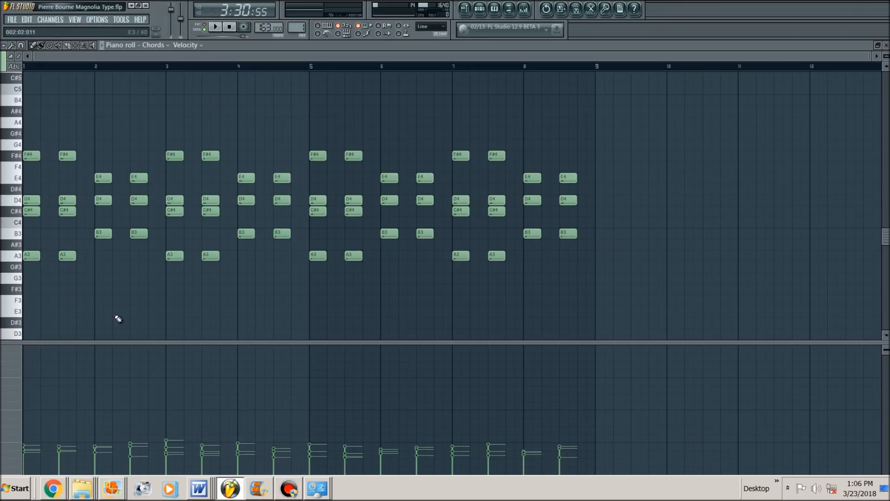
{"action": "key", "text": "Escape"}
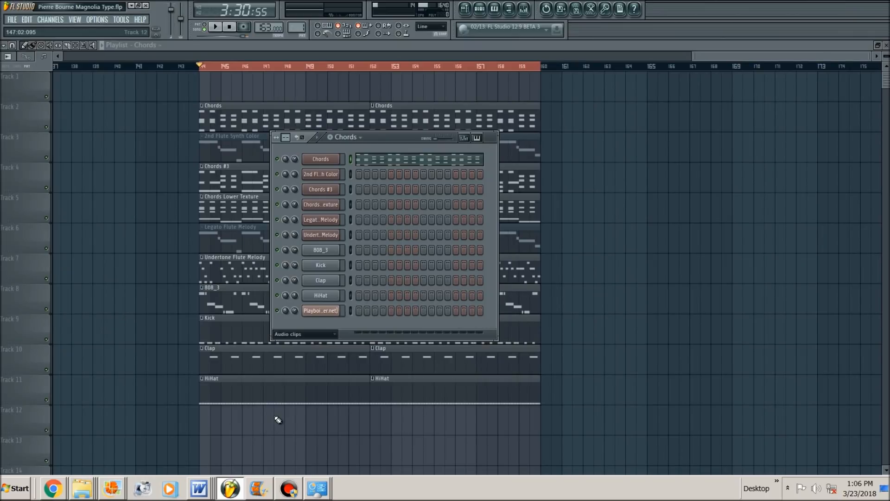
{"action": "key", "text": "Escape"}
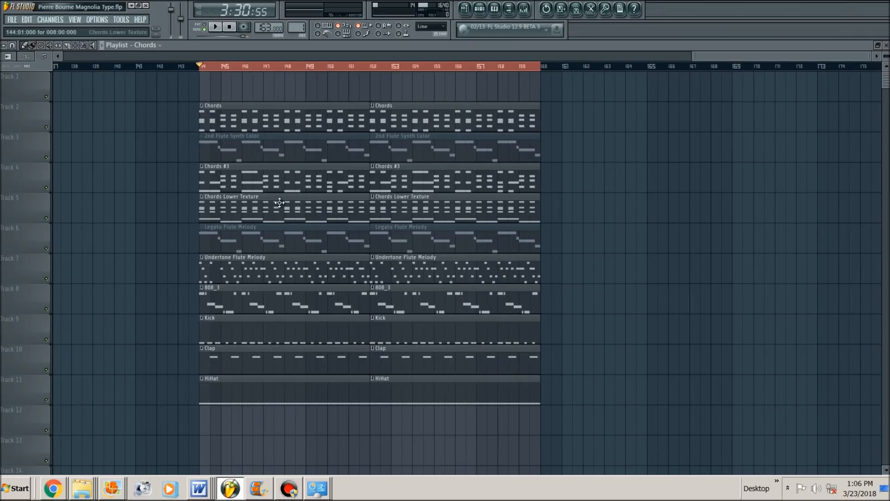
Step: Examine the Undertone Flute Melody notes across all eight bars in the piano roll, starting from bar 1
{"action": "double_click", "coordinate": [288, 278]}
{"action": "scroll", "coordinate": [192, 193], "scroll_direction": "down", "scroll_amount": 6}
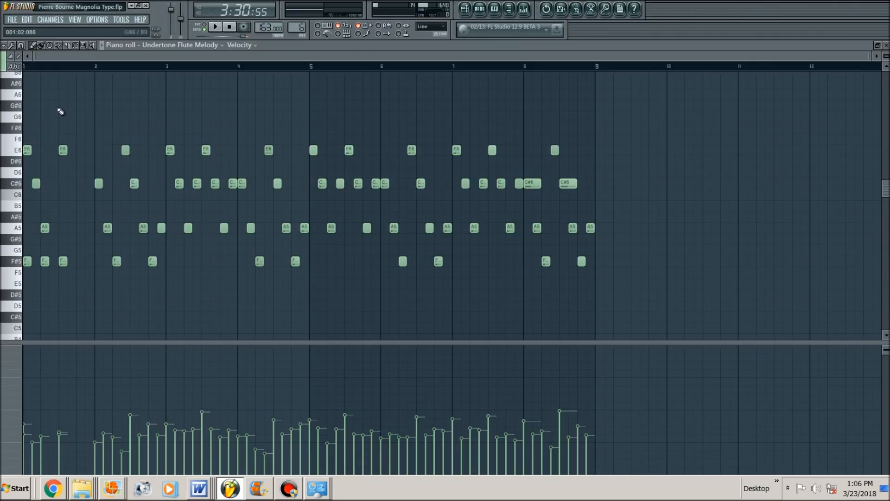
{"action": "scroll", "coordinate": [77, 164], "scroll_direction": "up", "scroll_amount": 2}
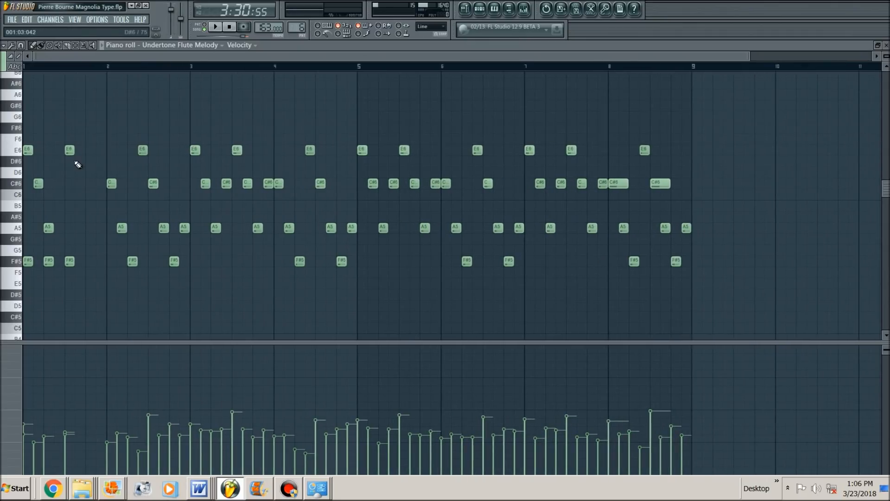
{"action": "scroll", "coordinate": [78, 164], "scroll_direction": "up", "scroll_amount": 2}
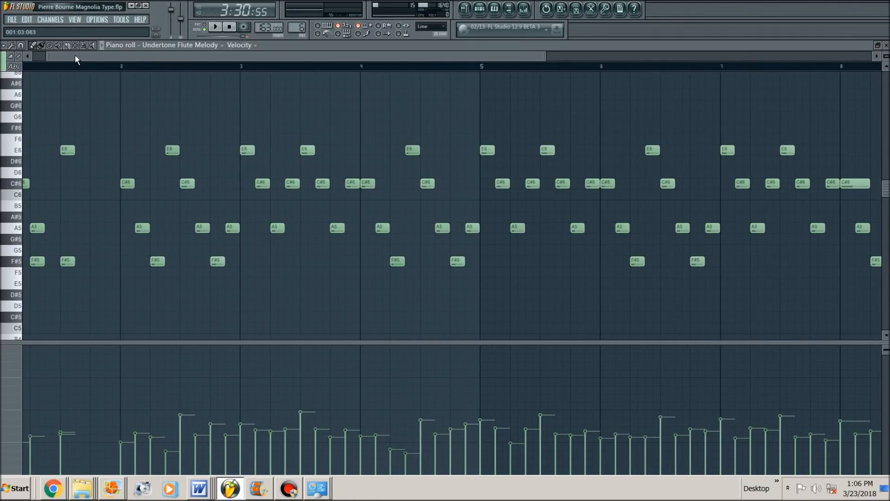
{"action": "left_click_drag", "start_coordinate": [74, 54], "coordinate": [2, 56]}
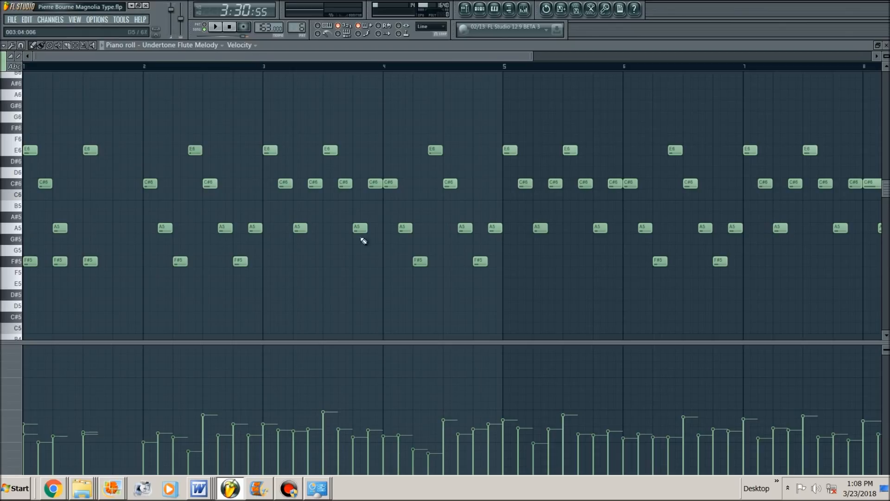
{"action": "left_click_drag", "start_coordinate": [418, 53], "coordinate": [462, 59]}
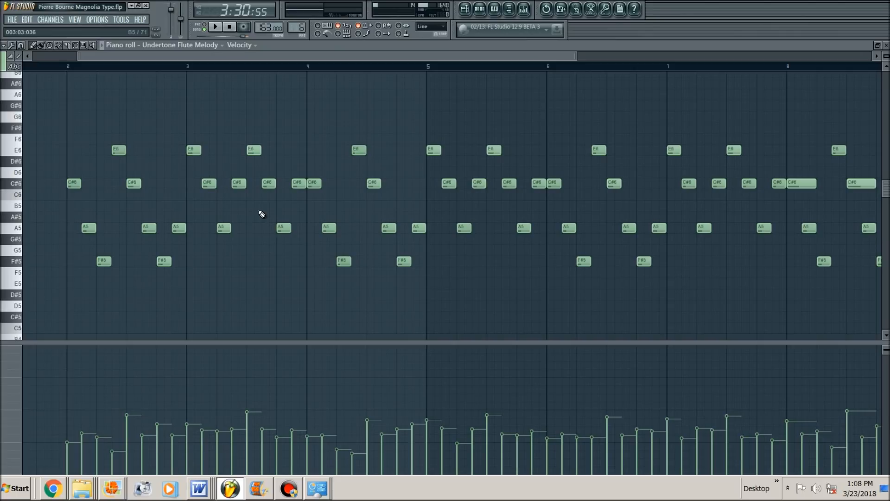
Step: Play the loop to hear the Undertone Flute Melody in context, then stop playback and return to the playlist with the channel rack hidden
{"action": "key", "text": "space"}
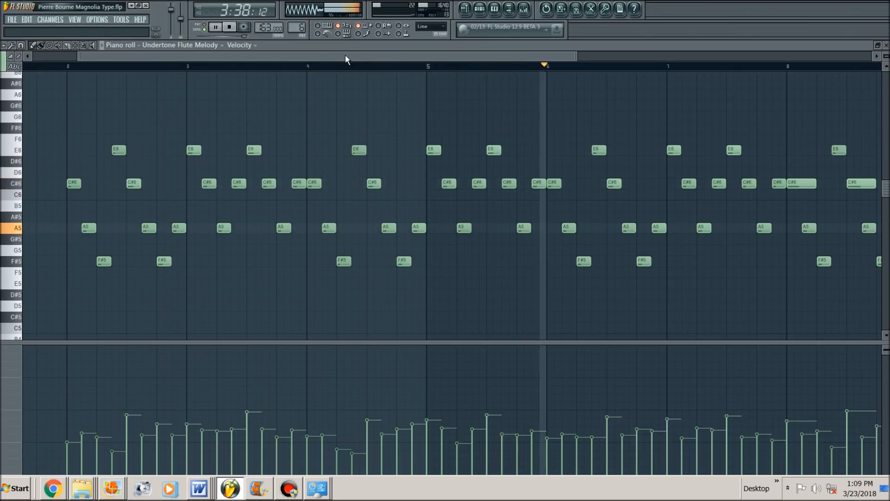
{"action": "key", "text": "Escape"}
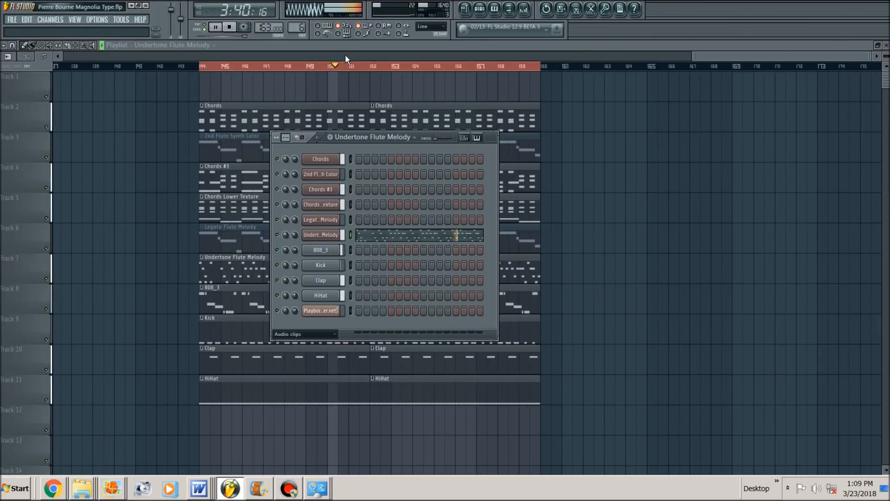
{"action": "key", "text": "space"}
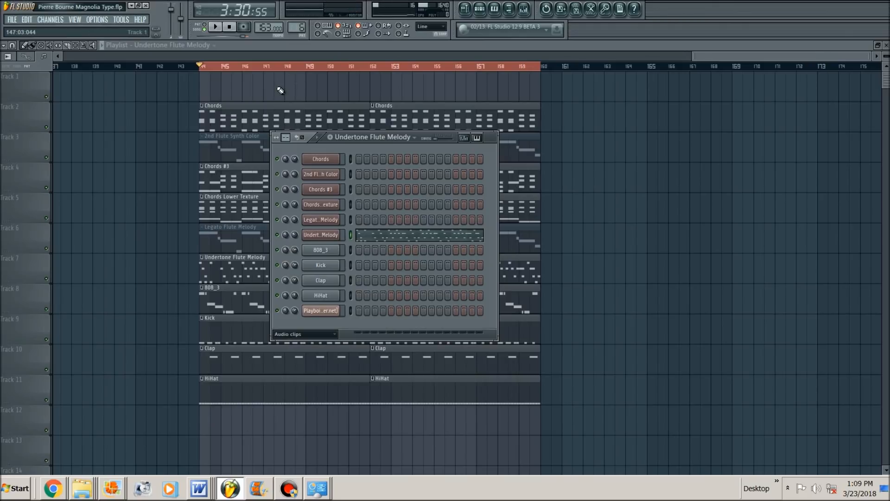
{"action": "key", "text": "F6"}
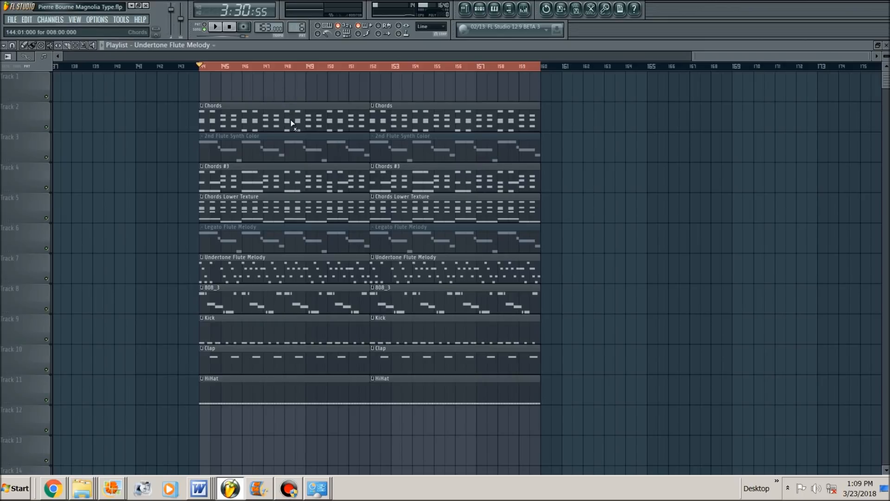
Step: Unmute both 2nd Flute Synth Color clips and both Legato Flute Melody clips in the looped section starting at bar 144
{"action": "left_click", "coordinate": [304, 148]}
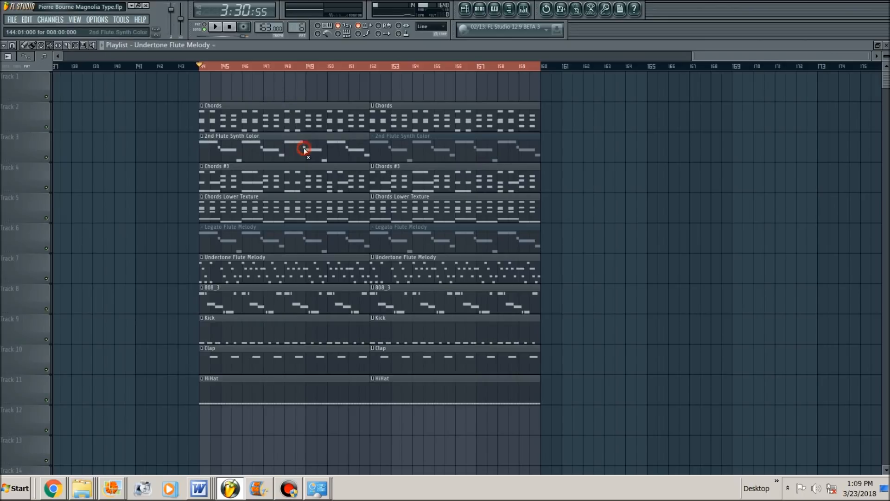
{"action": "left_click", "coordinate": [404, 144]}
{"action": "left_click", "coordinate": [308, 237]}
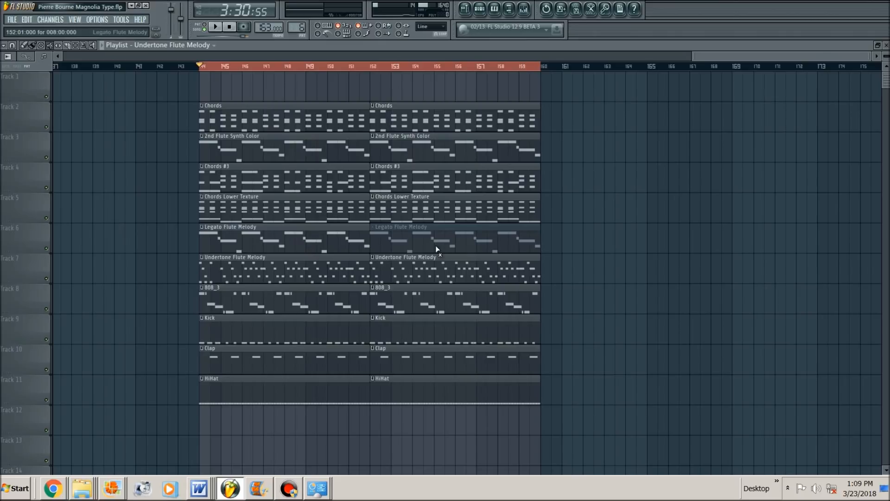
{"action": "left_click", "coordinate": [435, 245]}
Step: Study the Legato Flute Melody notes over all eight bars in the piano roll, play the loop once, then return to the playlist
{"action": "key", "text": "p"}
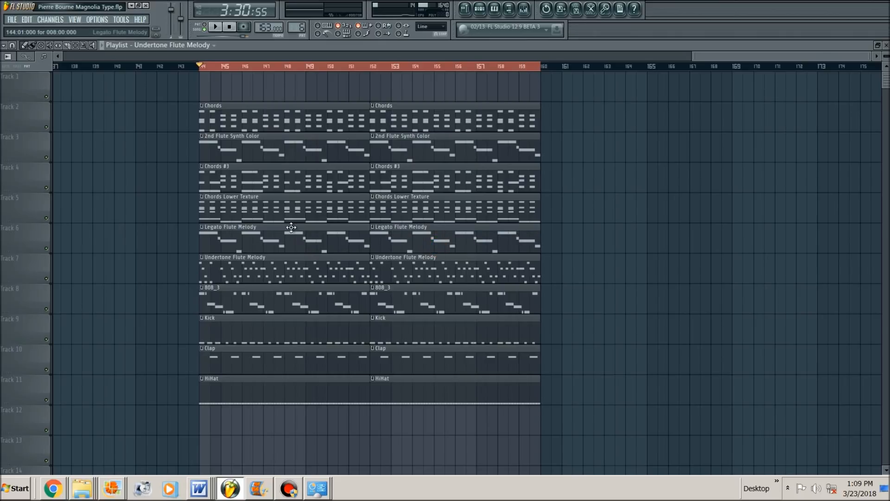
{"action": "left_click", "coordinate": [263, 244]}
{"action": "double_click", "coordinate": [263, 244]}
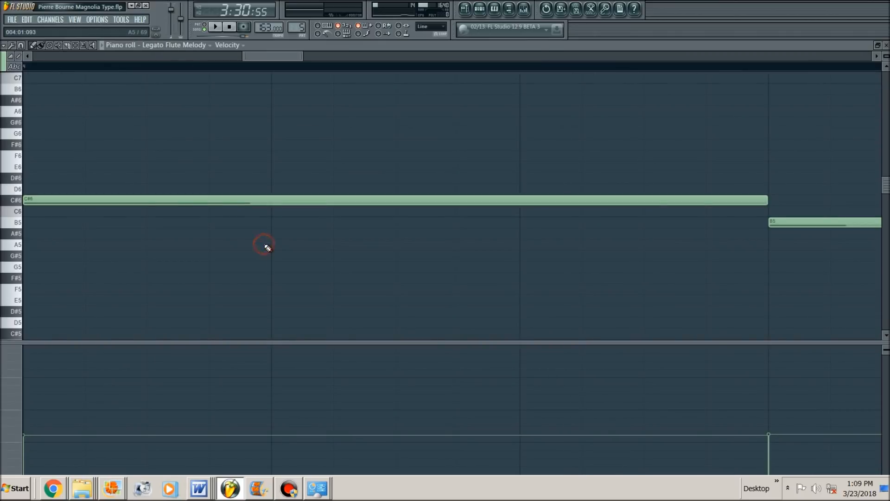
{"action": "right_click", "coordinate": [182, 144], "text": "ctrl"}
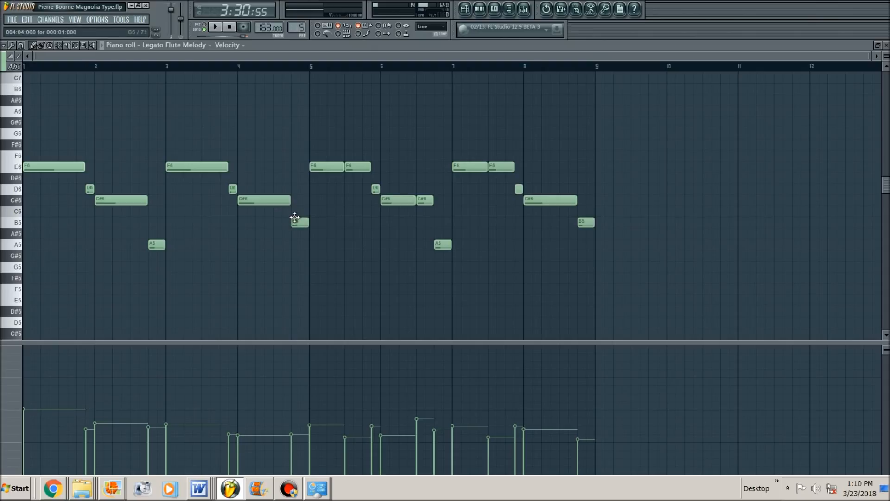
{"action": "key", "text": "space"}
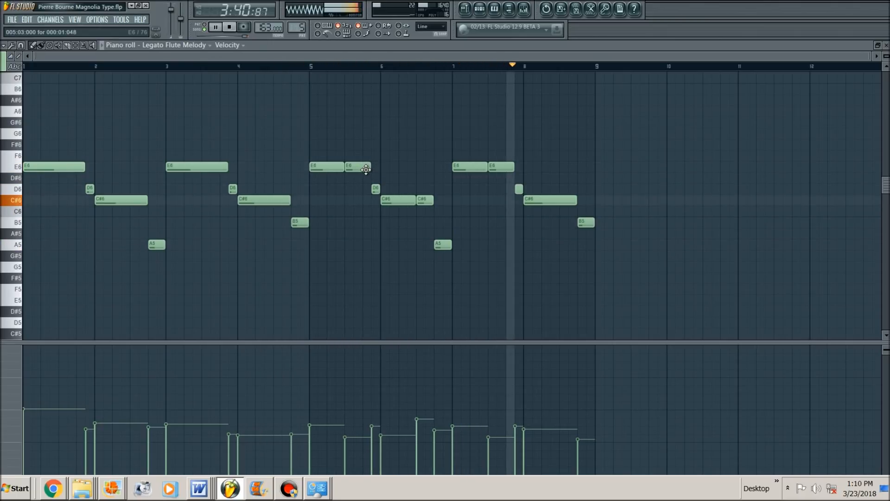
{"action": "key", "text": "space"}
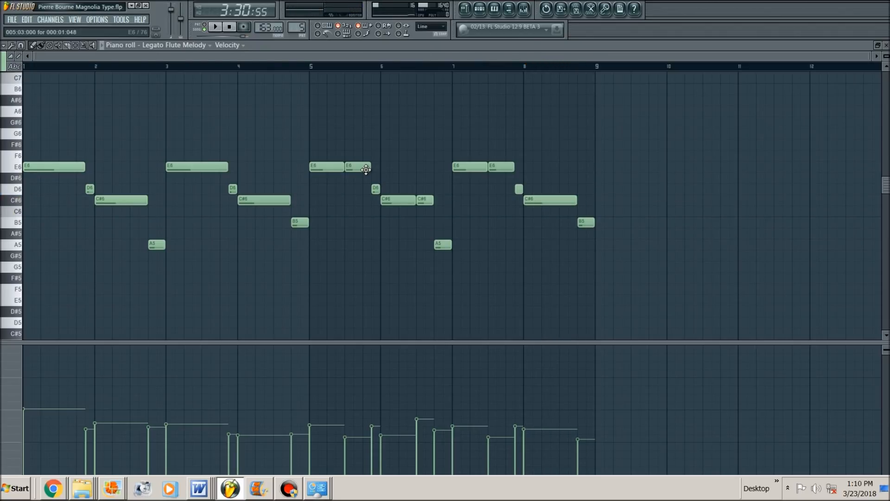
{"action": "key", "text": "Escape"}
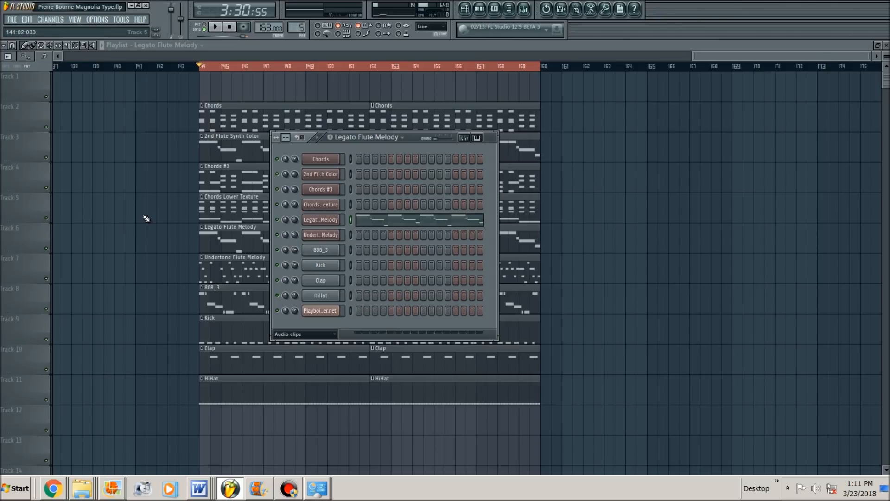
{"action": "key", "text": "F6"}
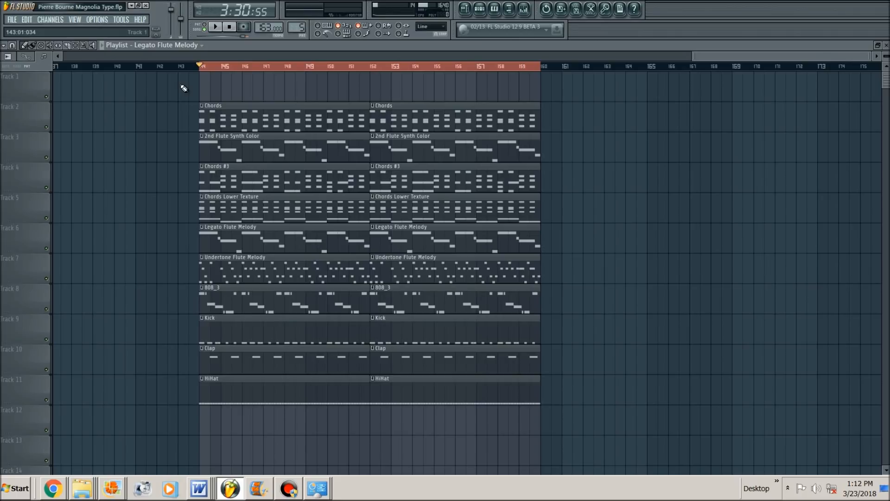
Step: Clear the loop selection in the playlist and play the full song from the beginning
{"action": "left_click", "coordinate": [222, 69]}
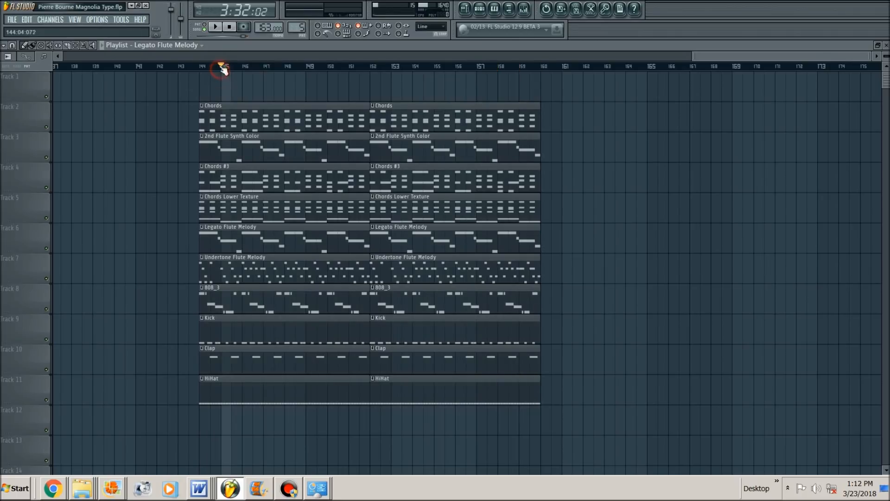
{"action": "left_click", "coordinate": [228, 26]}
{"action": "key", "text": "space"}
Step: Delete the Chords, 2nd Flute Synth Color, Chords #3, Chords Lower Texture and Legato Flute Melody clips in the separate section starting at bar 144
{"action": "scroll", "coordinate": [81, 163], "scroll_direction": "down", "scroll_amount": 3}
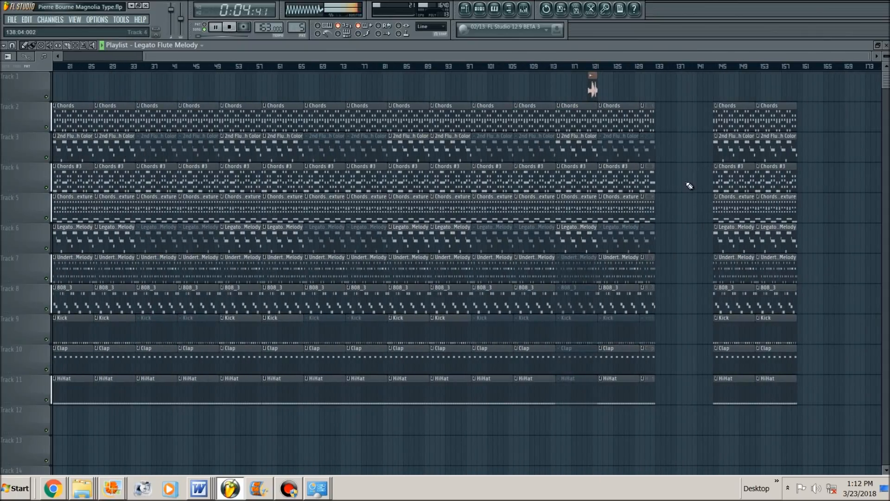
{"action": "right_click", "coordinate": [735, 111]}
{"action": "right_click", "coordinate": [740, 150]}
{"action": "right_click", "coordinate": [776, 148]}
{"action": "right_click", "coordinate": [777, 114]}
{"action": "right_click", "coordinate": [737, 178]}
{"action": "right_click", "coordinate": [771, 178]}
{"action": "right_click", "coordinate": [737, 208]}
{"action": "right_click", "coordinate": [774, 236]}
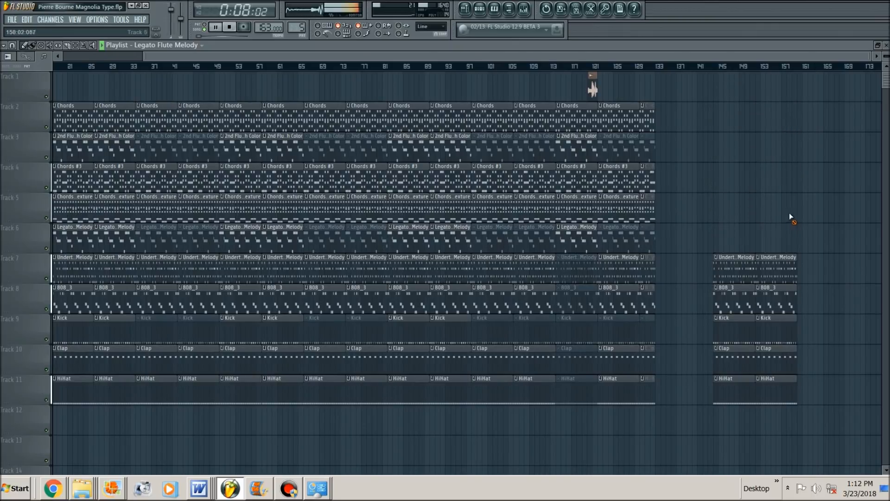
Step: Delete the remaining Undertone Flute Melody, 808_3, Kick, Clap and HiHat clips from bar 144 onward, and stop playback after the song has played through
{"action": "right_click", "coordinate": [737, 268]}
{"action": "right_click", "coordinate": [774, 296]}
{"action": "right_click", "coordinate": [779, 327]}
{"action": "right_click", "coordinate": [737, 330]}
{"action": "right_click", "coordinate": [742, 358]}
{"action": "right_click", "coordinate": [784, 361]}
{"action": "right_click", "coordinate": [739, 389]}
{"action": "right_click", "coordinate": [784, 394]}
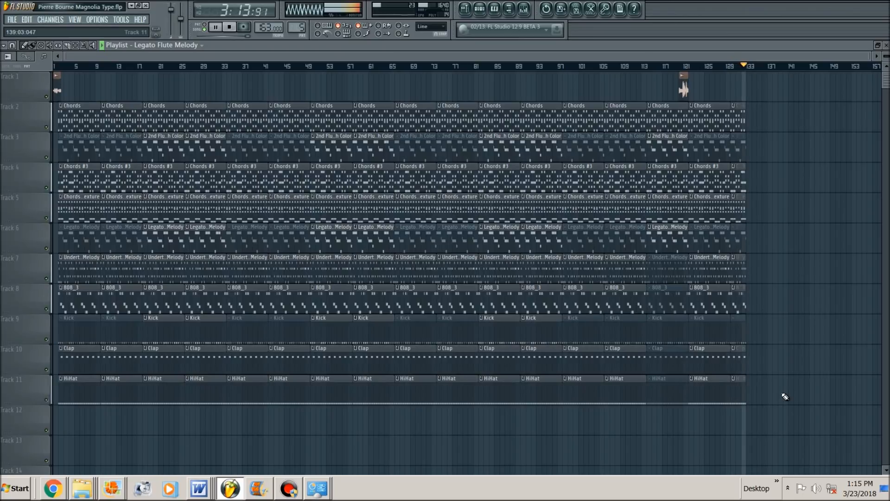
{"action": "key", "text": "space"}
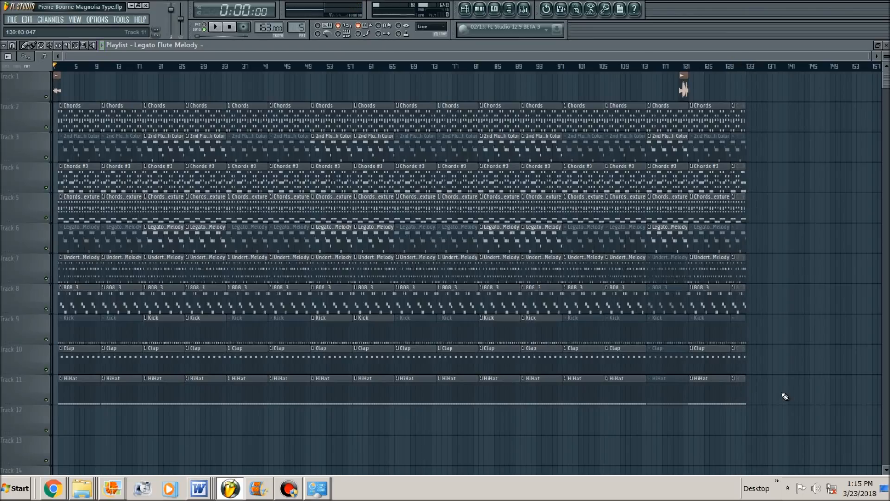
{"action": "left_click", "coordinate": [229, 30]}
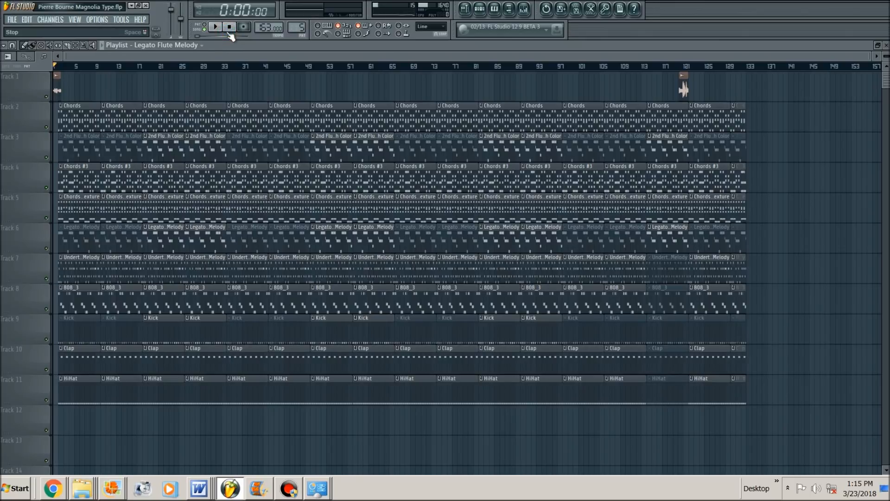